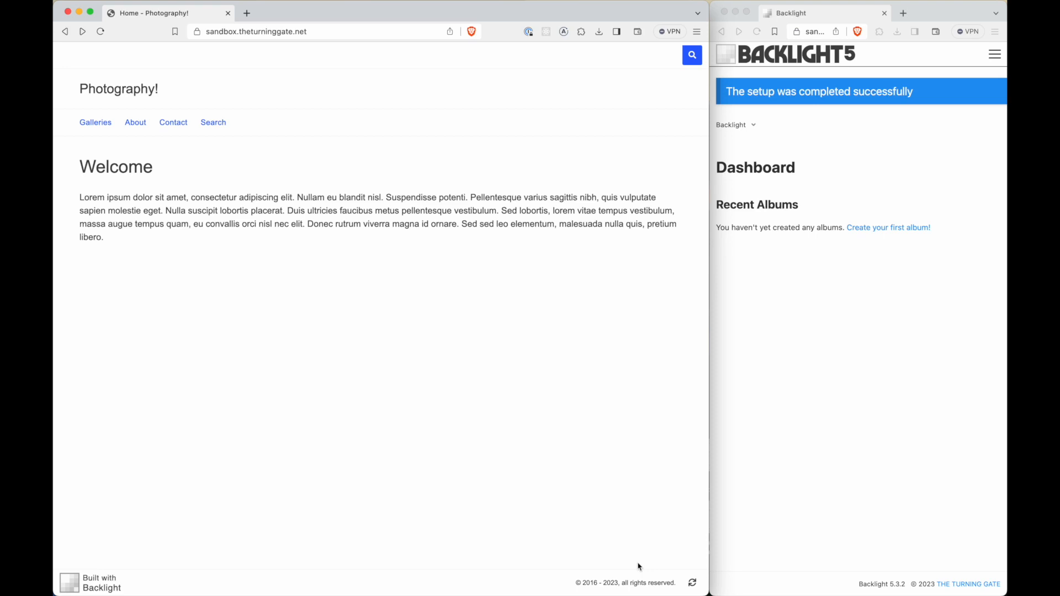
pyautogui.click(784, 374)
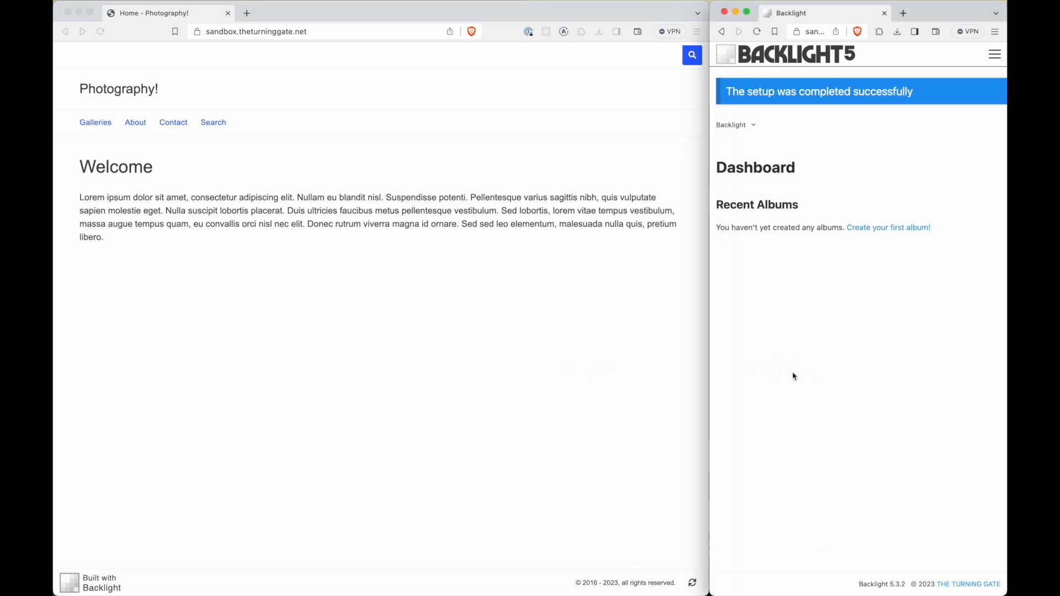
pyautogui.moveTo(711, 324); pyautogui.dragTo(783, 355)
pyautogui.click(564, 367)
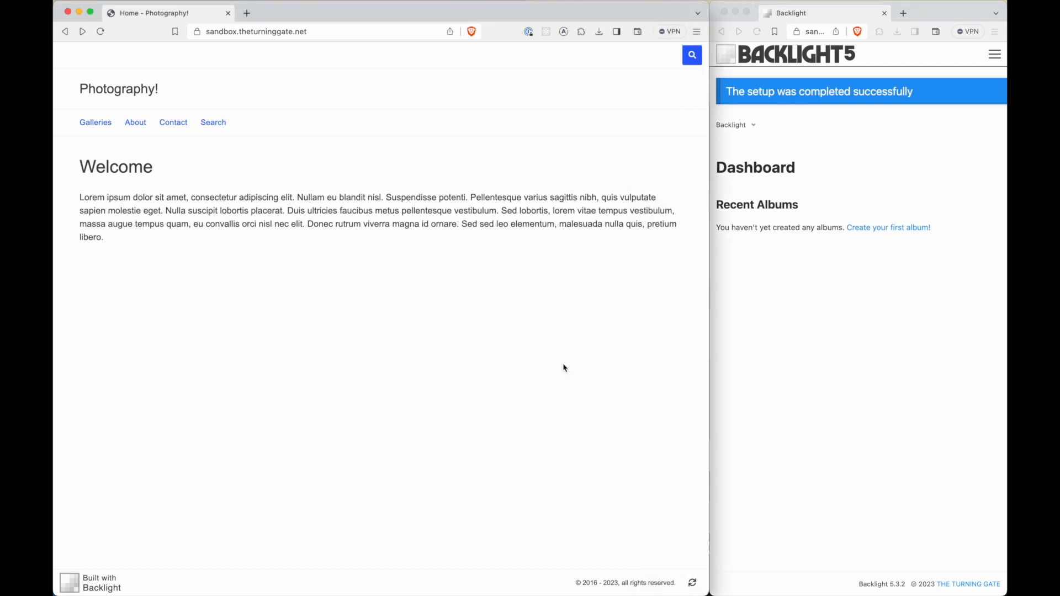
pyautogui.click(694, 586)
# - Open the list of all templates in the Backlight designer
pyautogui.click(878, 384)
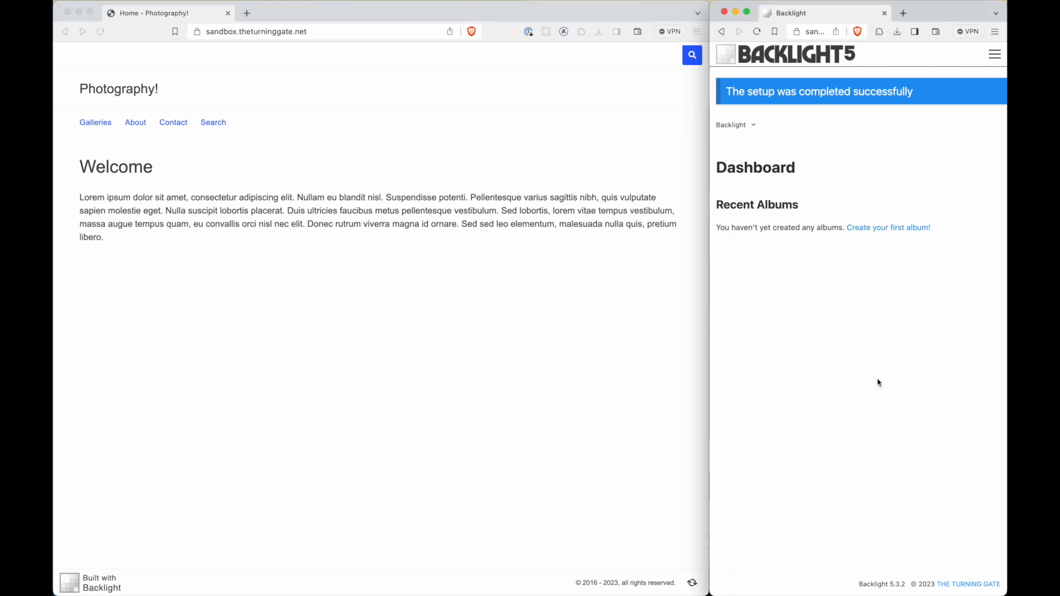
pyautogui.click(990, 59)
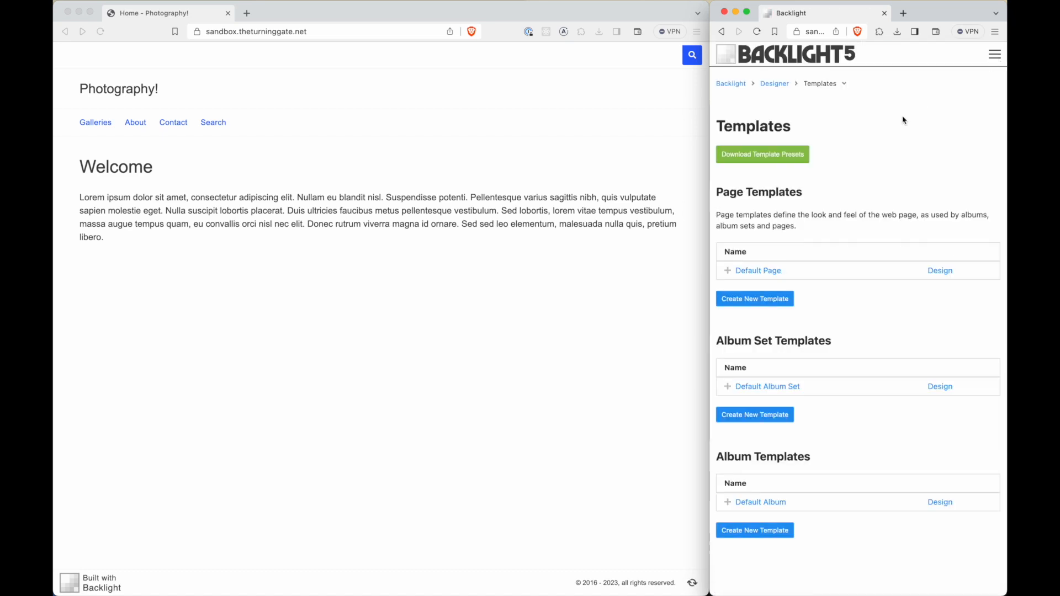
pyautogui.click(995, 56)
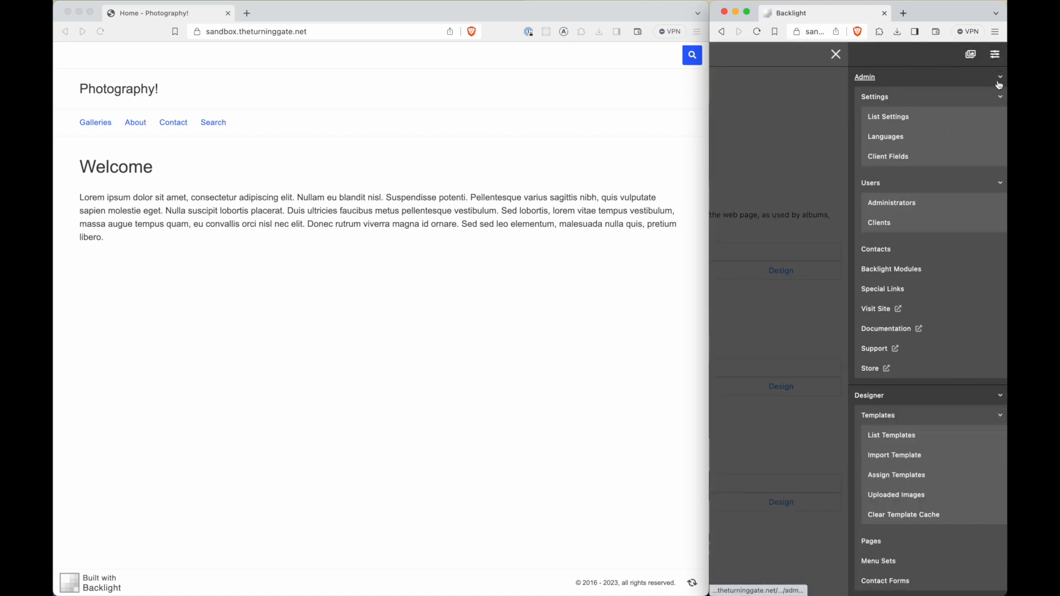
pyautogui.click(893, 436)
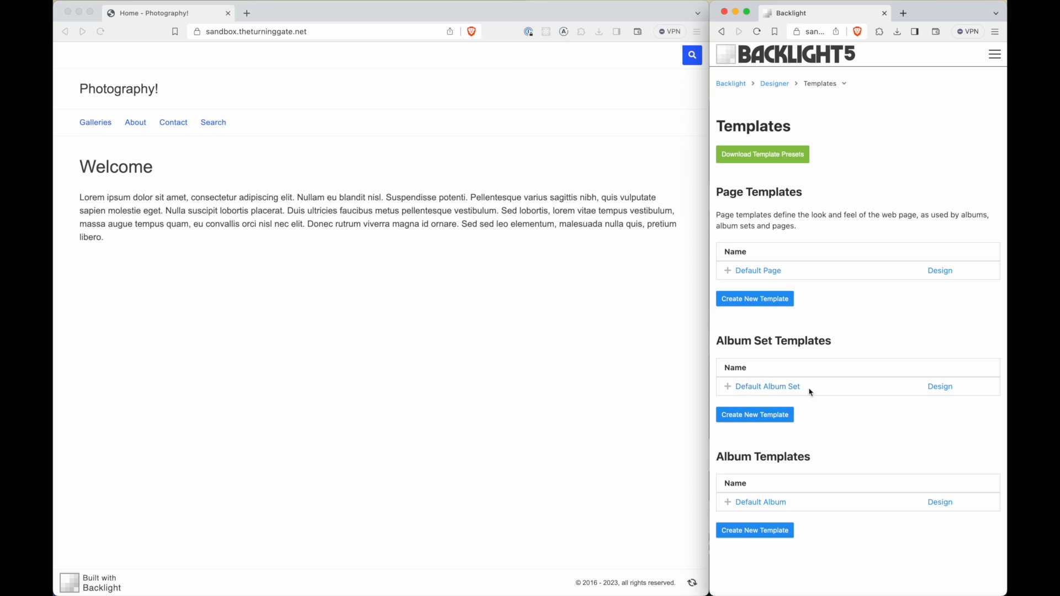
# - Create a page template named Kookaburra Default Page, of type Kookaburra Page, and make it the default template
pyautogui.scroll(-1, 810, 391)
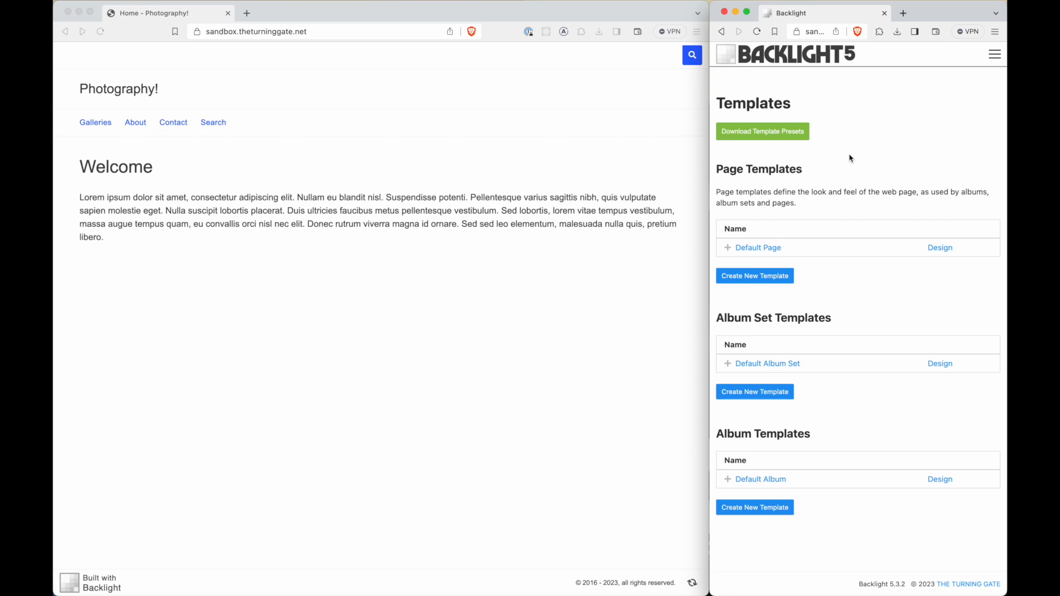
pyautogui.click(768, 276)
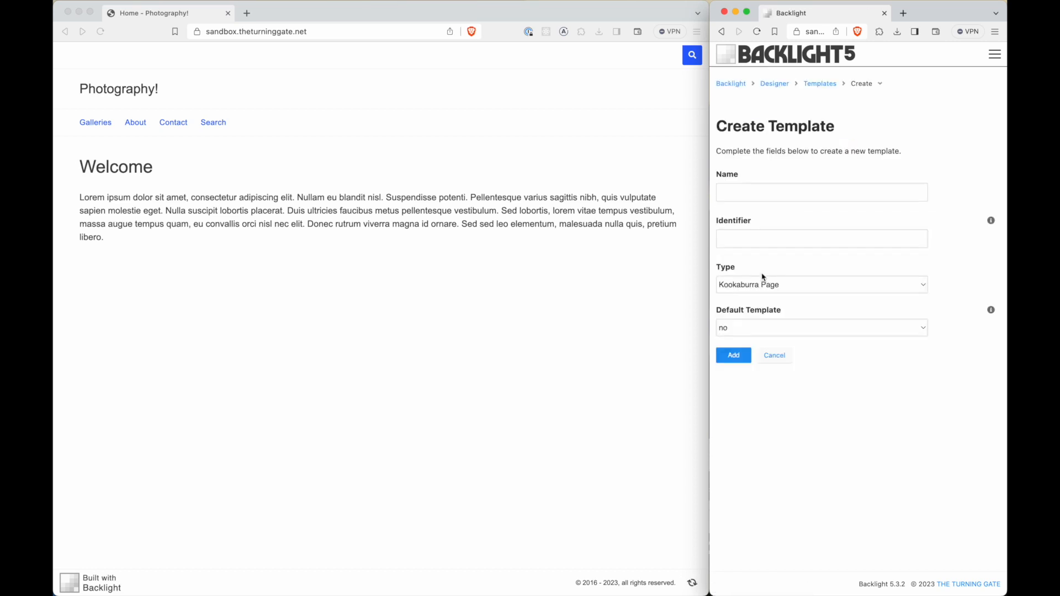
pyautogui.click(787, 285)
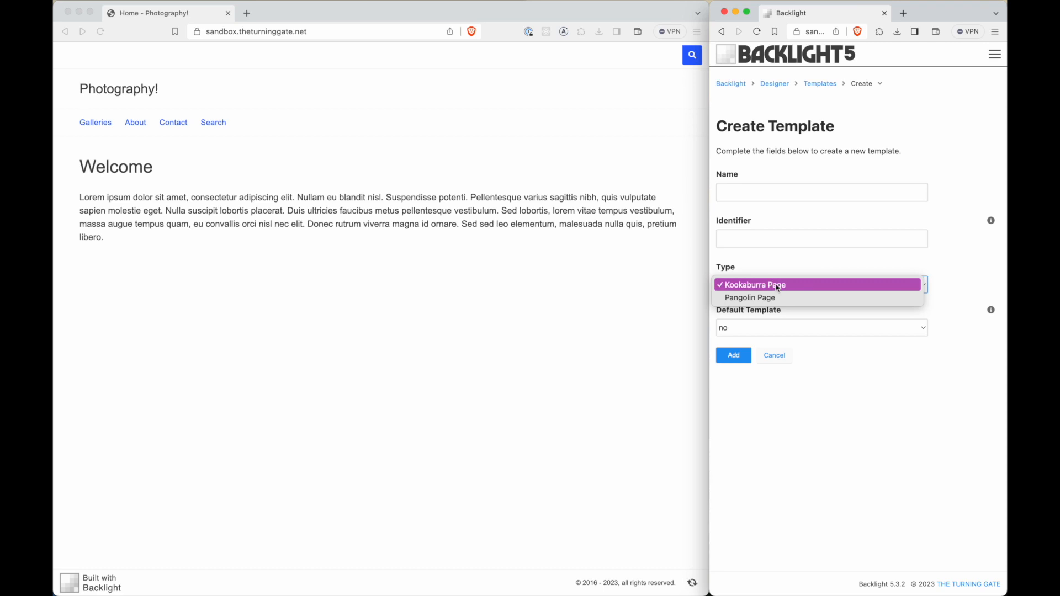
pyautogui.click(775, 285)
pyautogui.click(759, 192)
pyautogui.write('K')
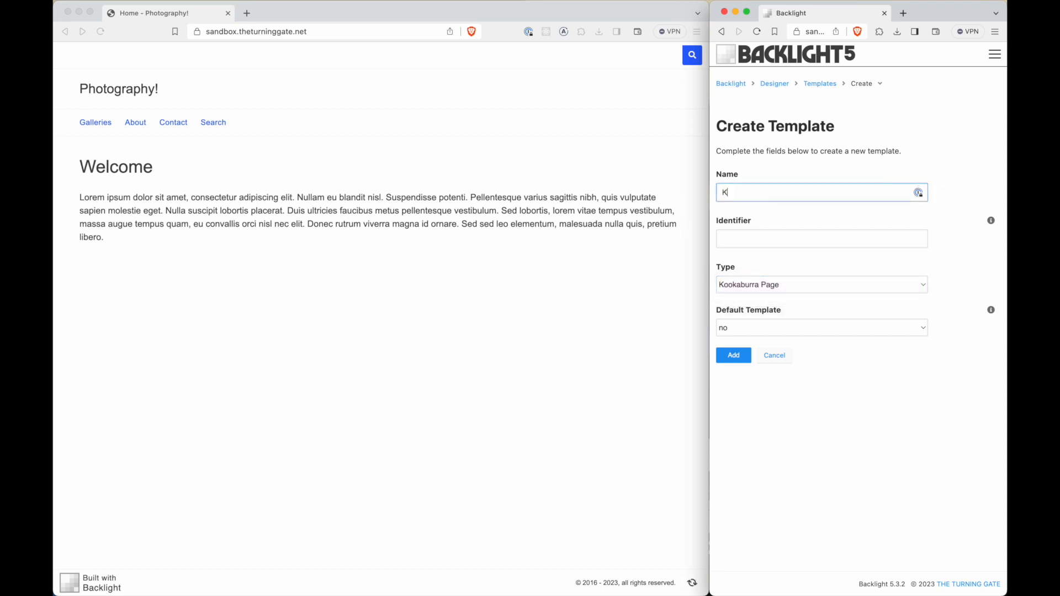
pyautogui.write('ookaburra Default Page')
pyautogui.click(777, 333)
pyautogui.click(775, 313)
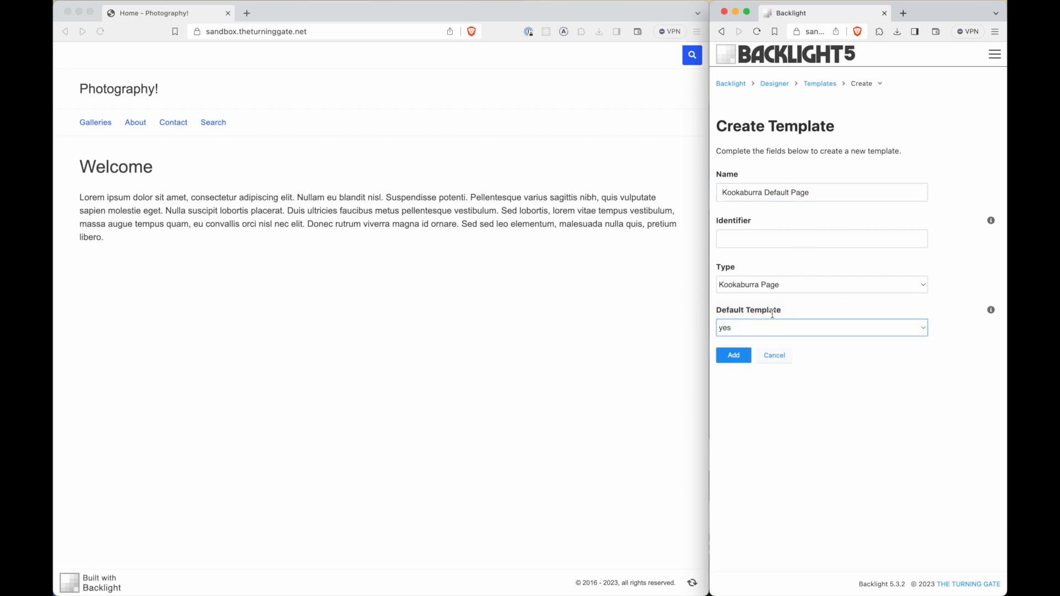
pyautogui.click(734, 356)
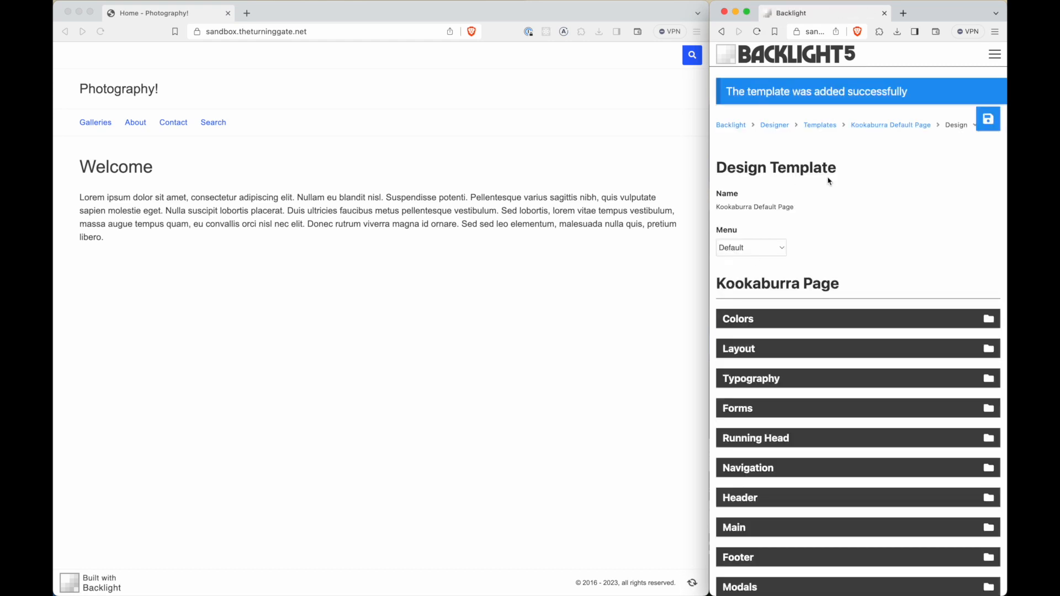
# - Create an album set template named Kookaburra Default Set, of type Kookaburra Album Set, and make it the default template
pyautogui.click(819, 125)
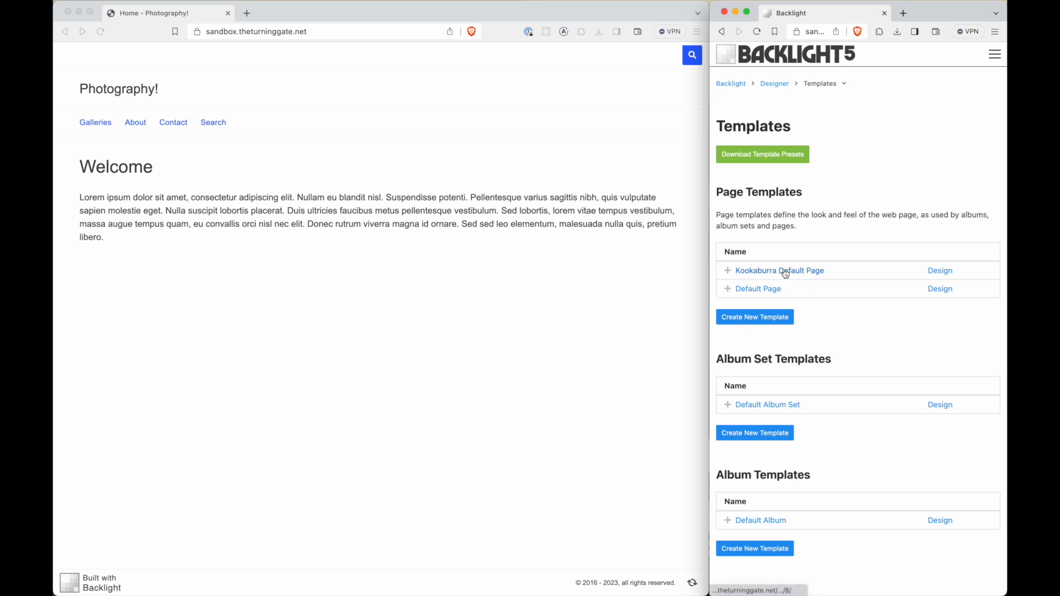
pyautogui.scroll(-2, 786, 274)
pyautogui.click(753, 395)
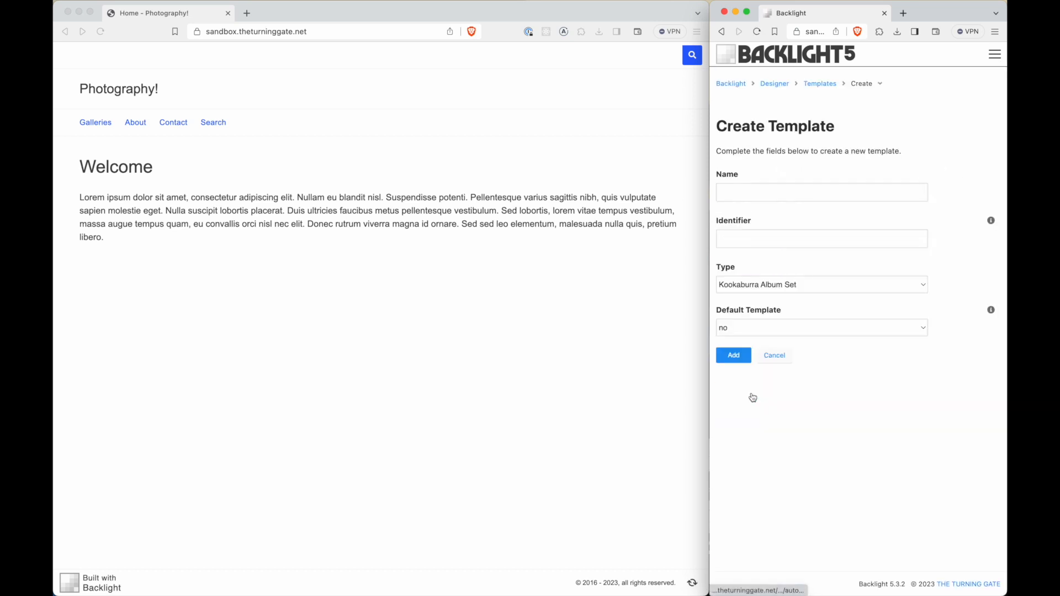
pyautogui.click(758, 195)
pyautogui.write('Kookaburra Default Set')
pyautogui.click(761, 323)
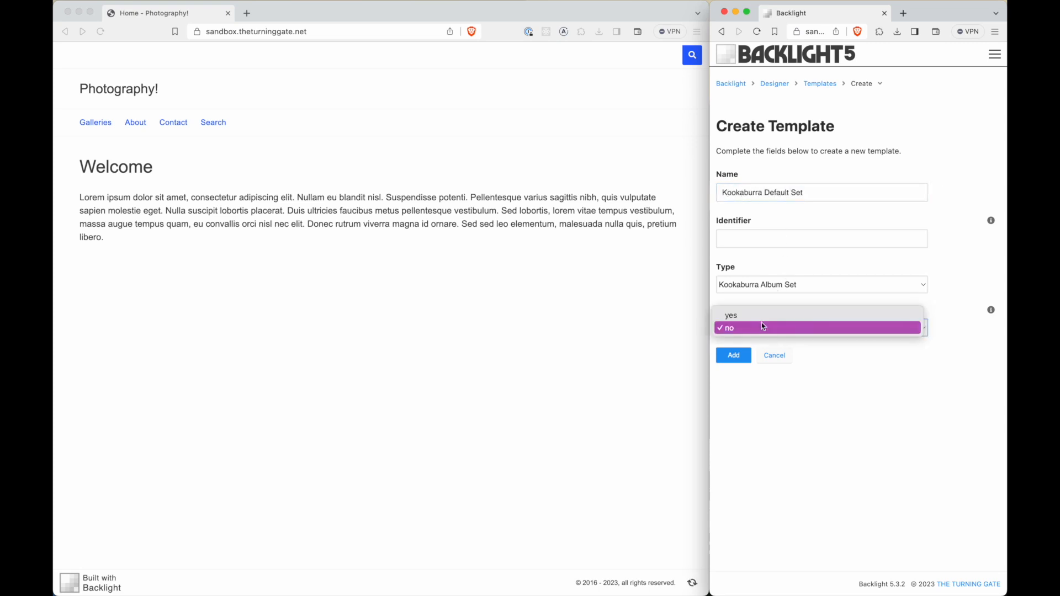
pyautogui.click(760, 321)
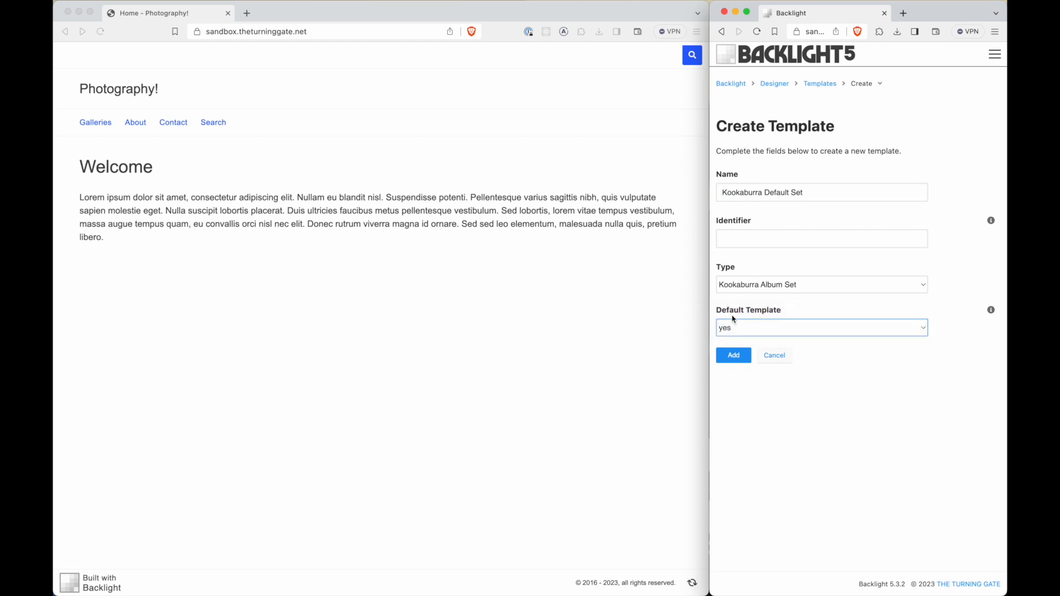
pyautogui.click(768, 287)
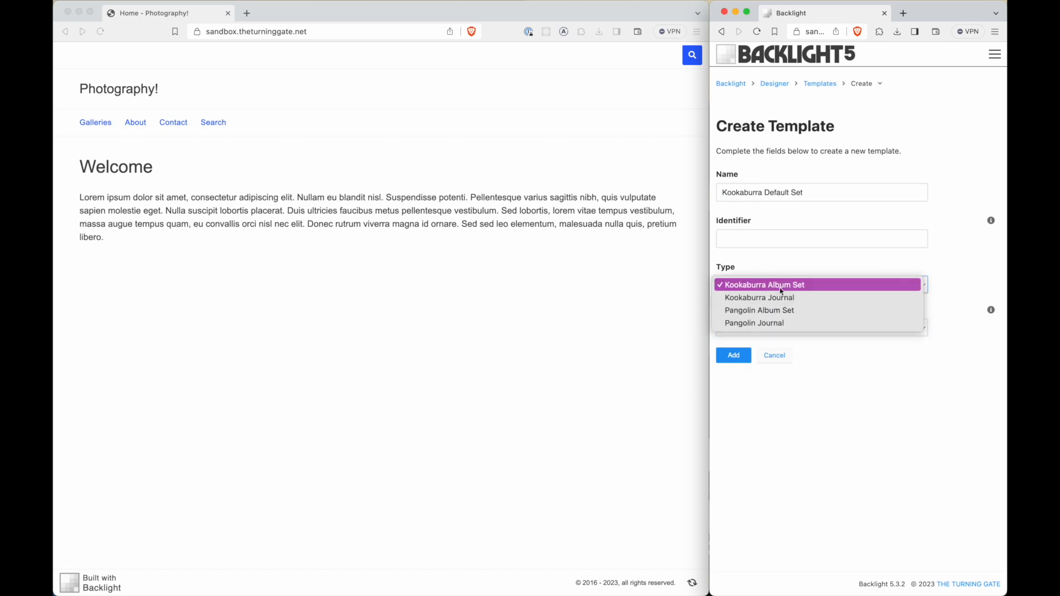
pyautogui.click(775, 288)
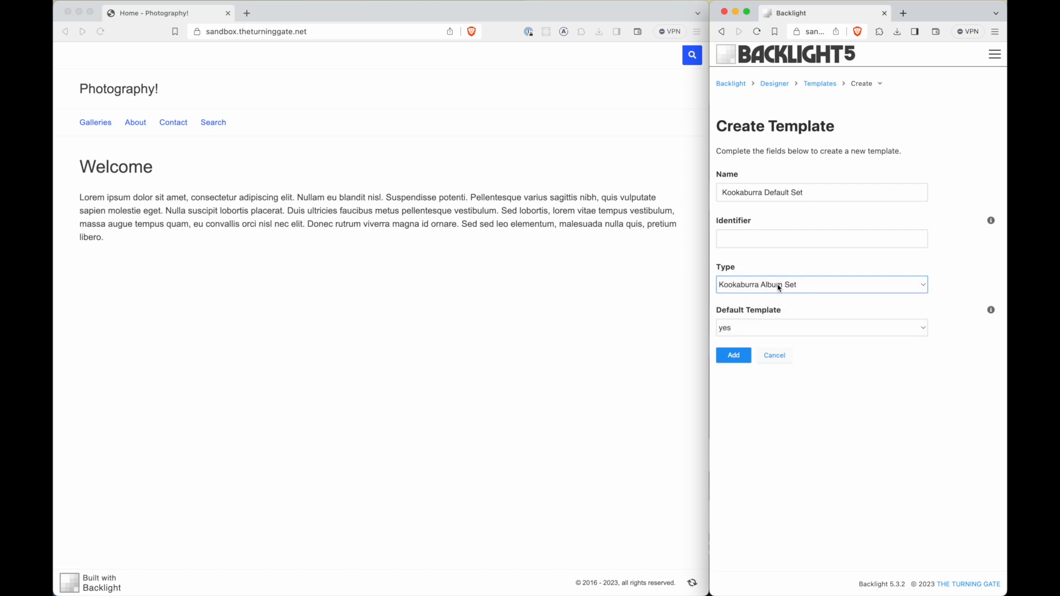
pyautogui.click(736, 357)
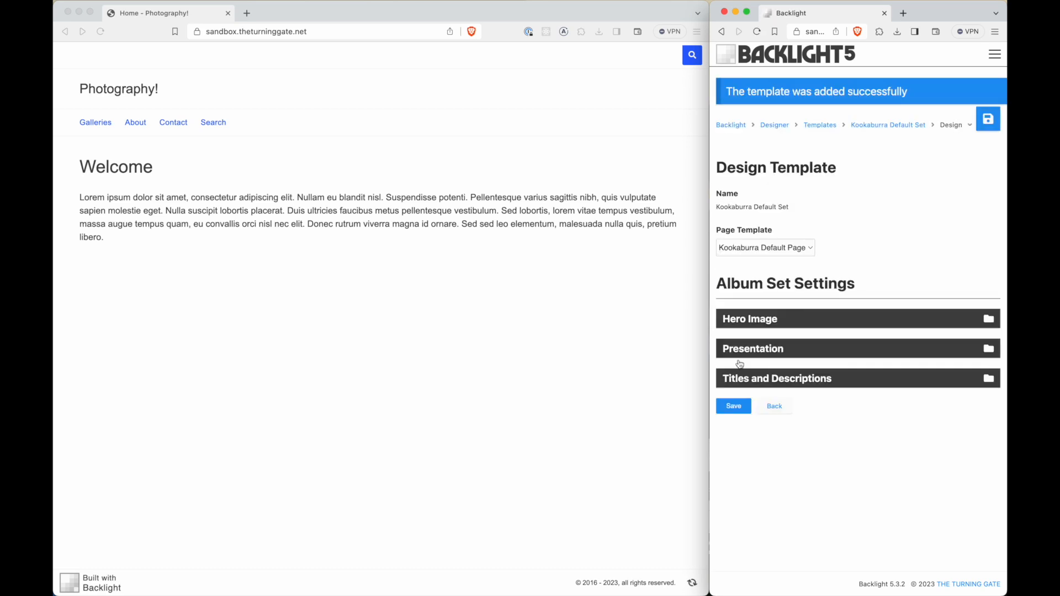
# - Create an album template named Kookaburra Album Default, of type Kookaburra Album, and make it the default template
pyautogui.click(822, 126)
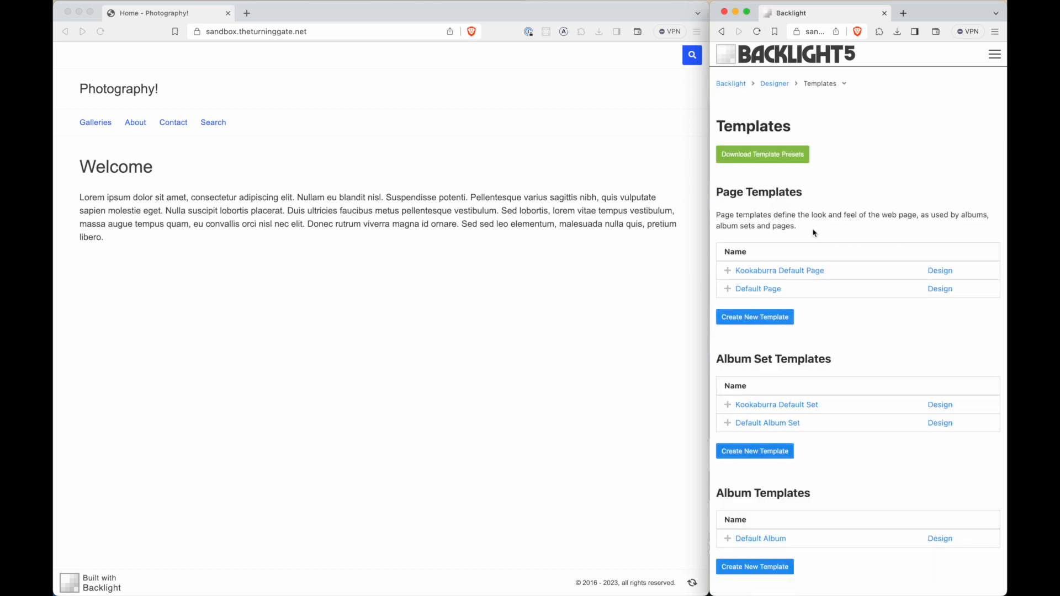
pyautogui.scroll(-3, 804, 300)
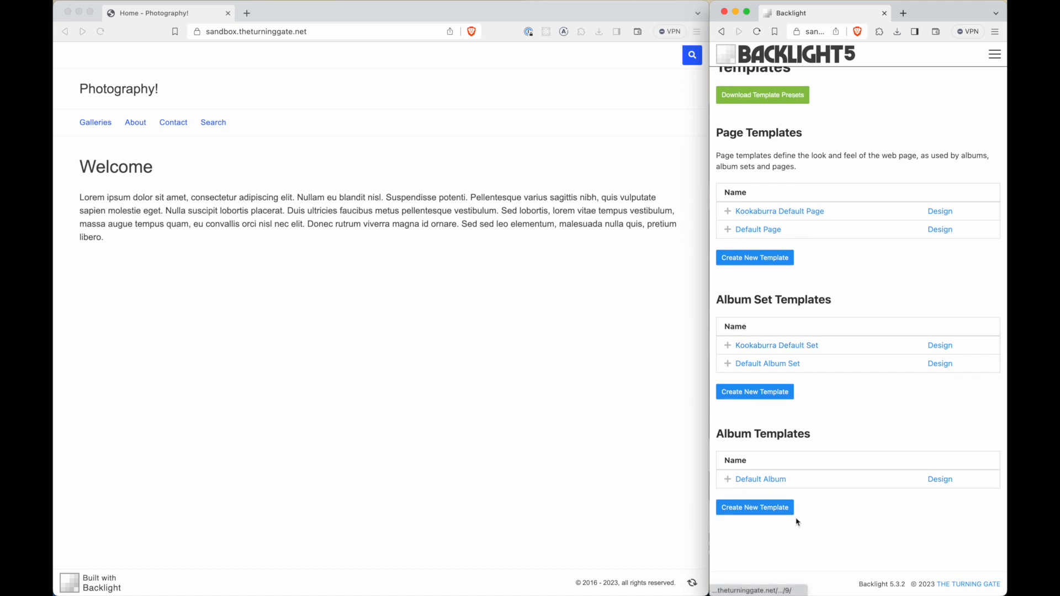
pyautogui.click(756, 508)
pyautogui.click(749, 195)
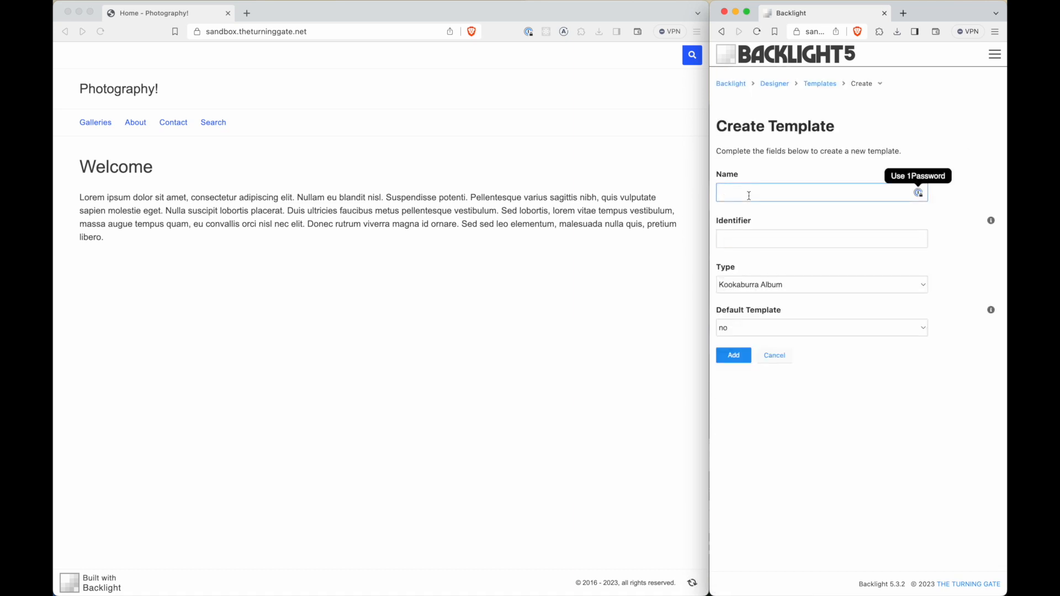
pyautogui.write('Kookaburra A')
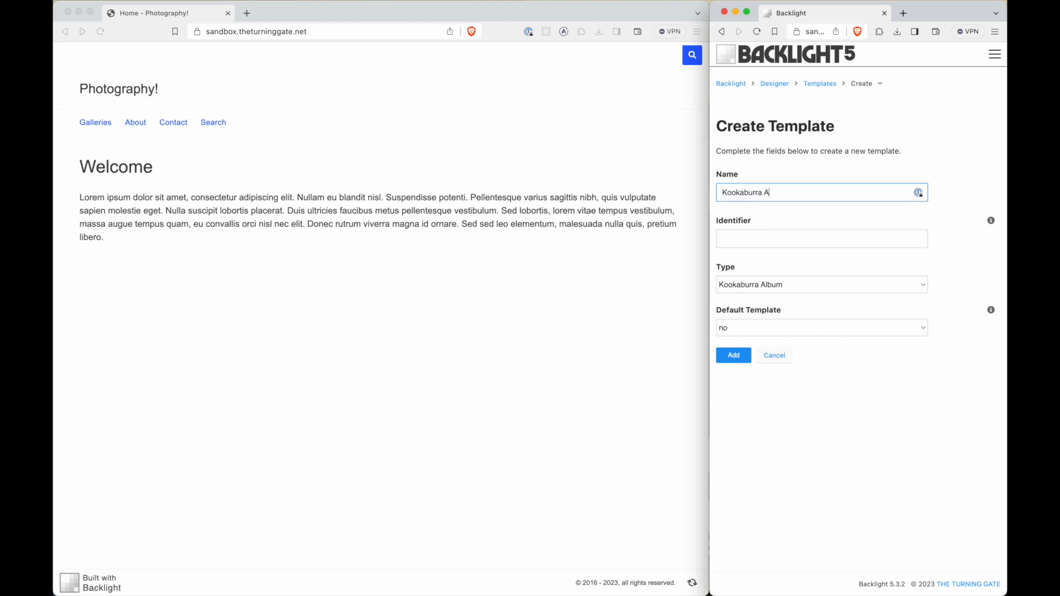
pyautogui.write('lbum Default')
pyautogui.click(754, 286)
pyautogui.click(761, 289)
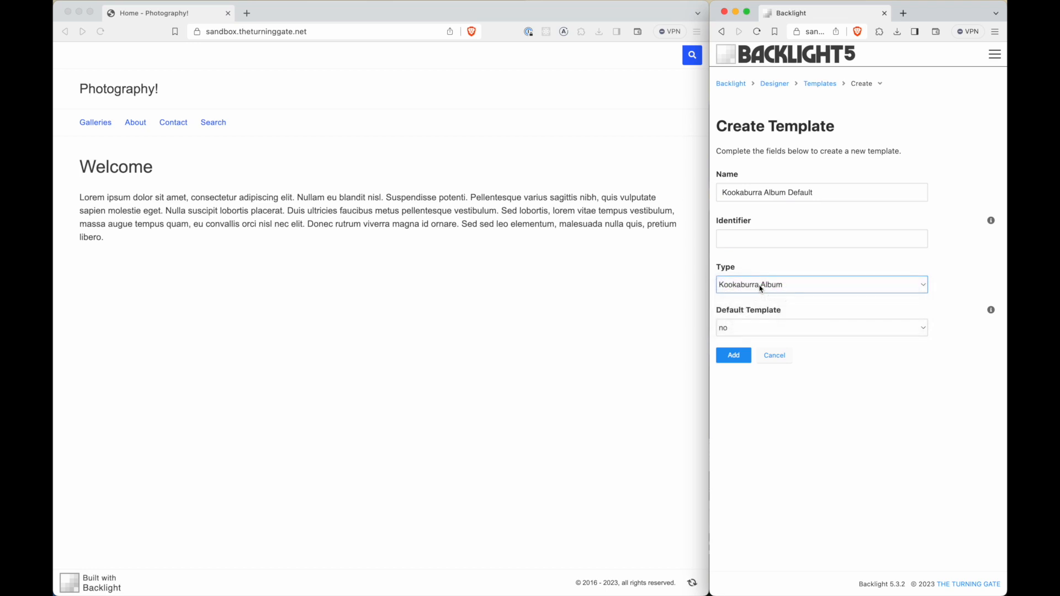
pyautogui.click(765, 330)
pyautogui.click(761, 316)
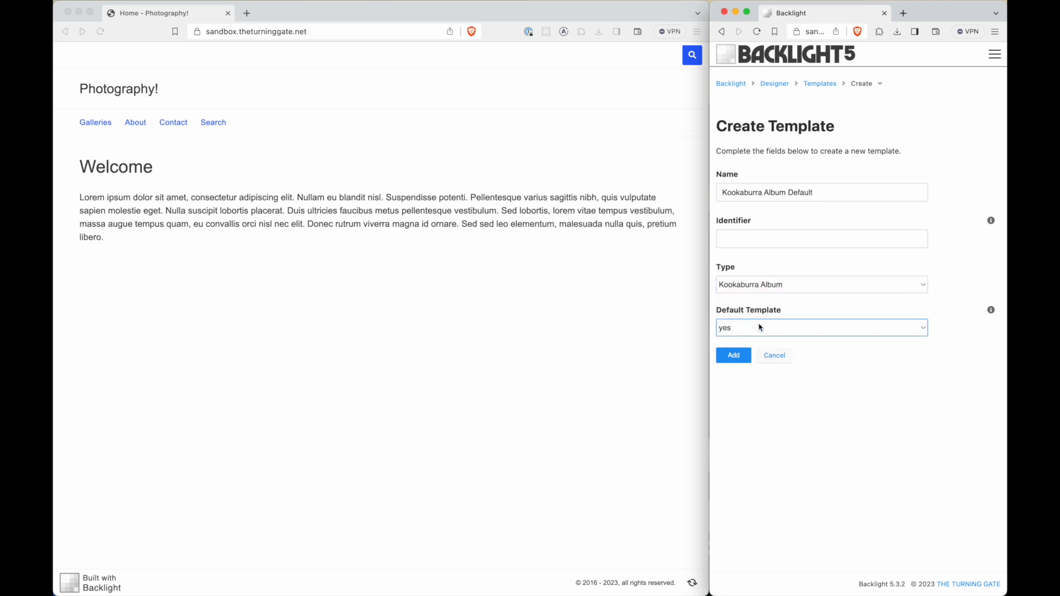
pyautogui.click(735, 356)
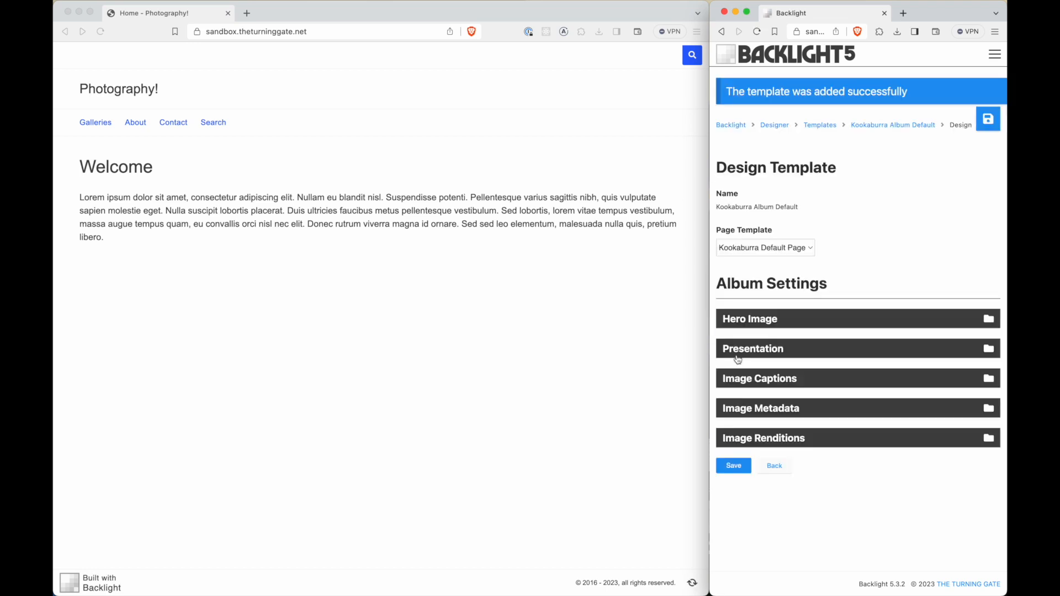
# - View the details of the existing Default Page template and return to the template list
pyautogui.click(821, 128)
pyautogui.click(635, 563)
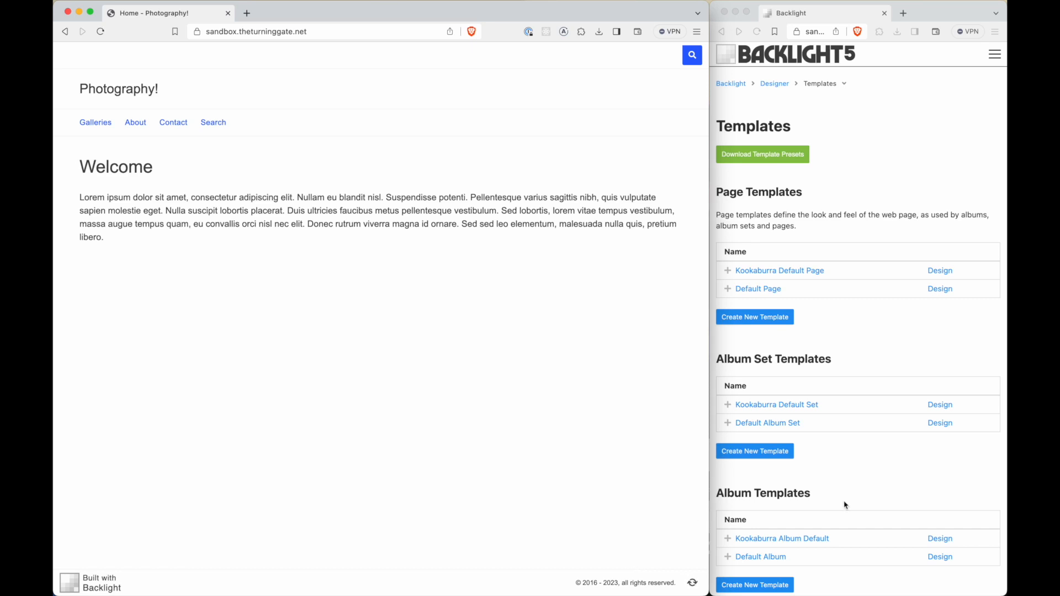
pyautogui.click(778, 293)
pyautogui.click(773, 291)
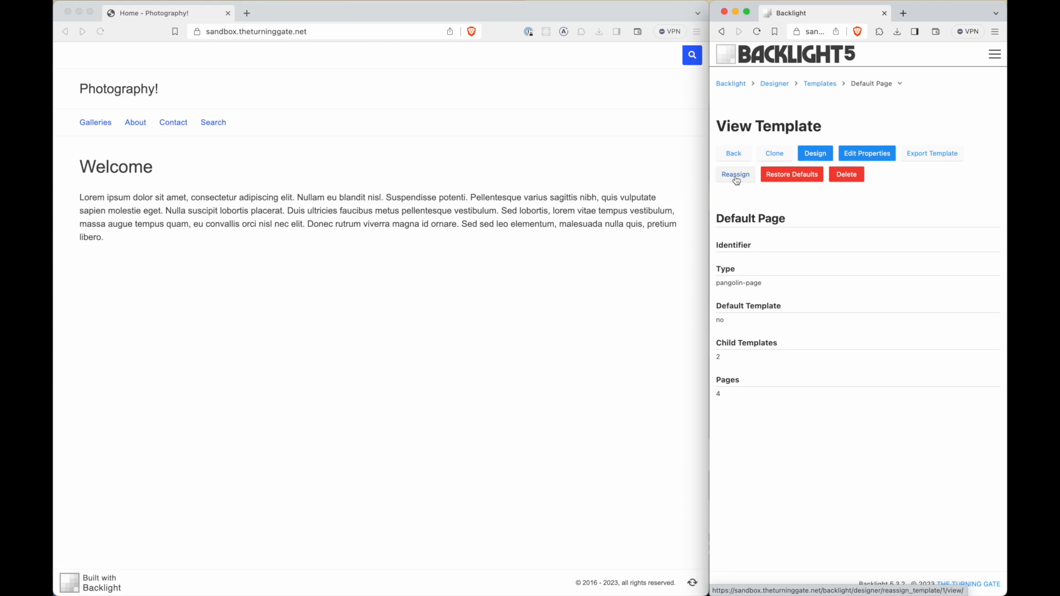
pyautogui.click(821, 84)
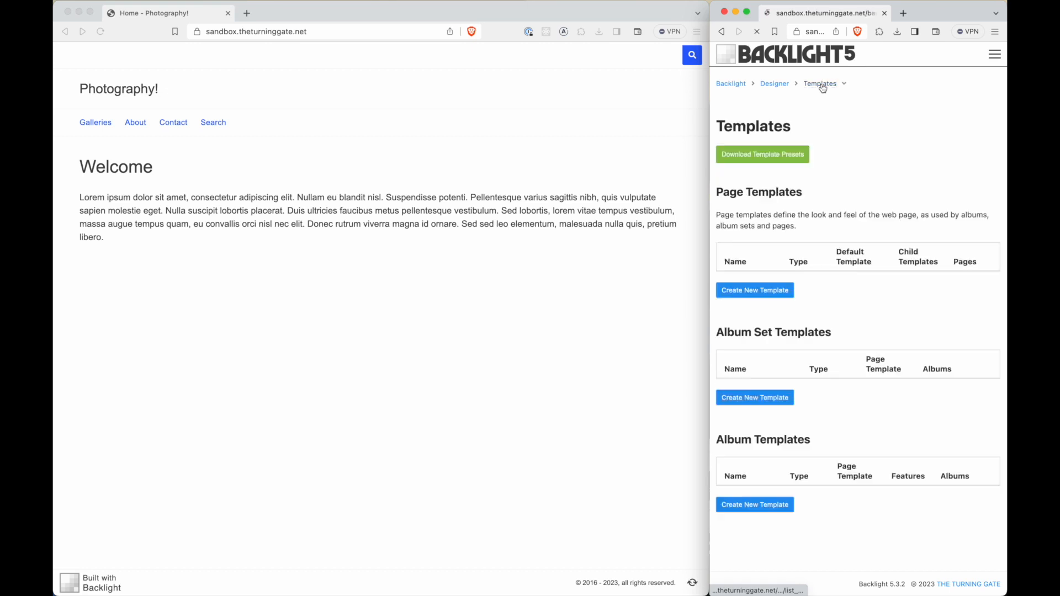
# - Check the site's Galleries page, and open the Galleries top-level set in the Publisher with its album management section shown
pyautogui.click(418, 334)
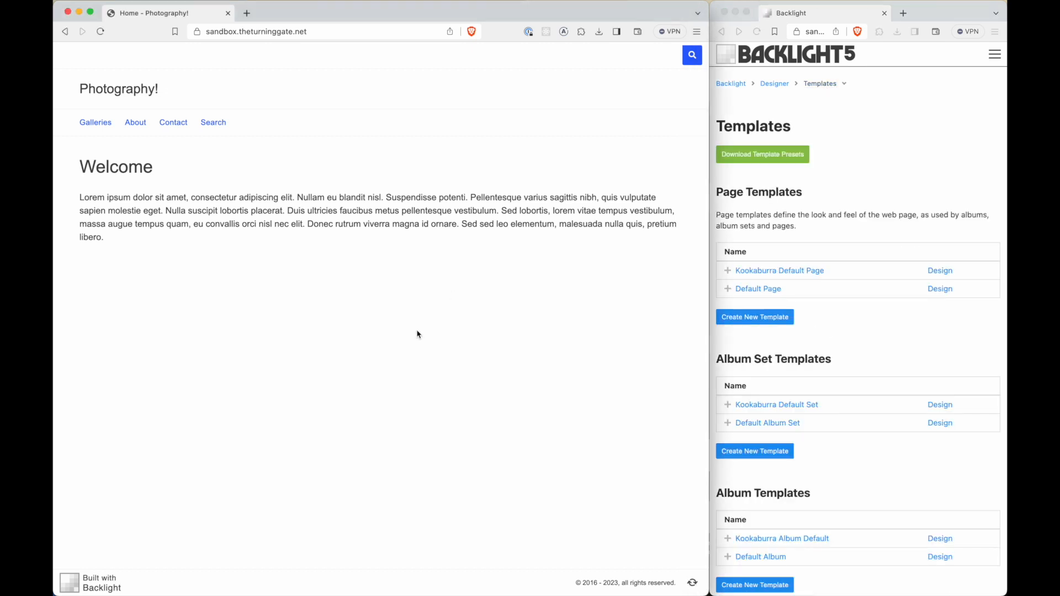
pyautogui.click(96, 123)
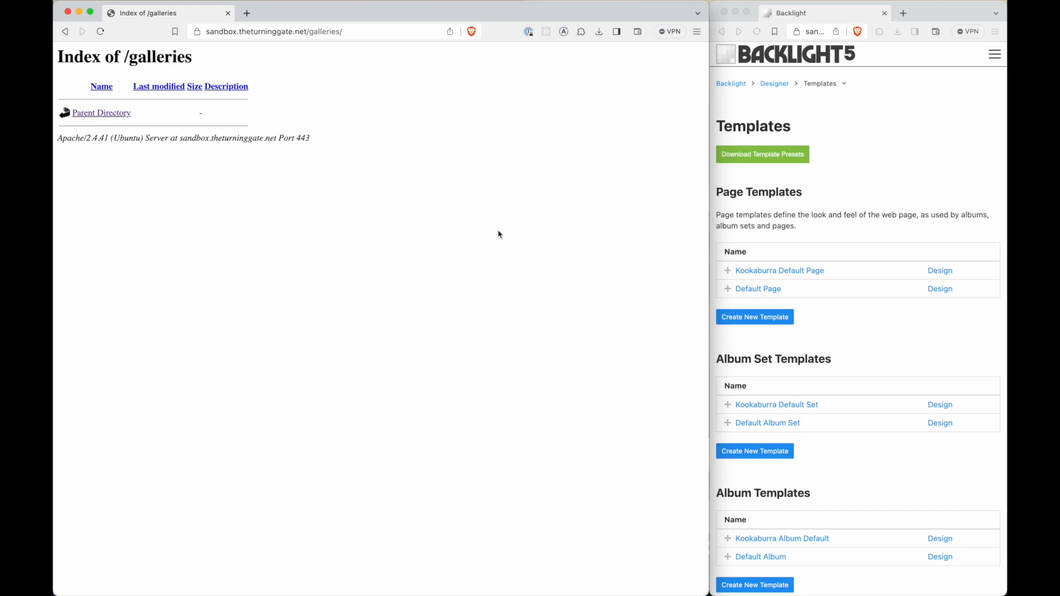
pyautogui.click(880, 137)
pyautogui.click(993, 57)
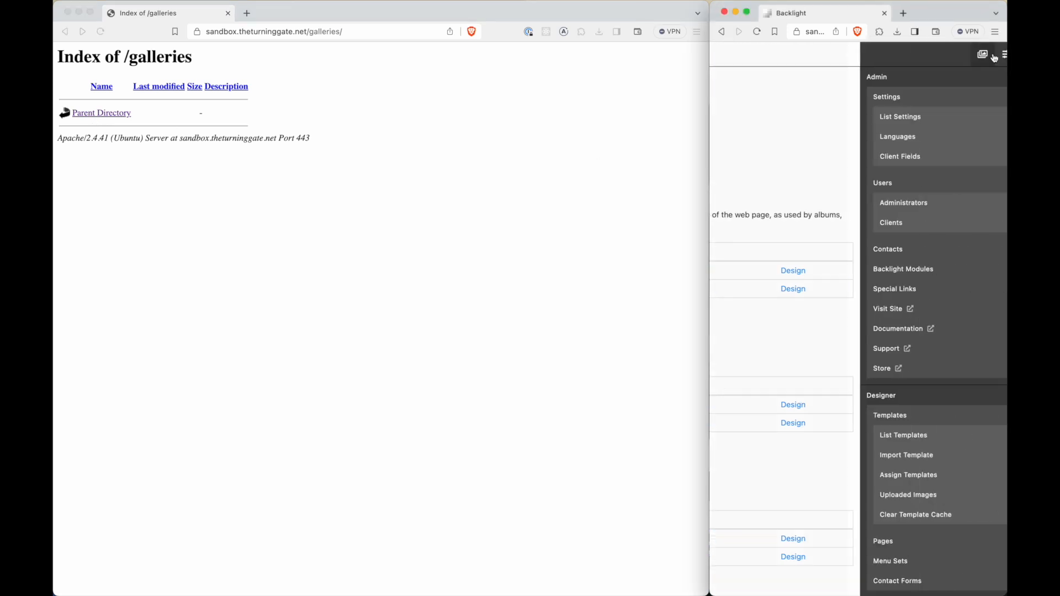
pyautogui.click(971, 59)
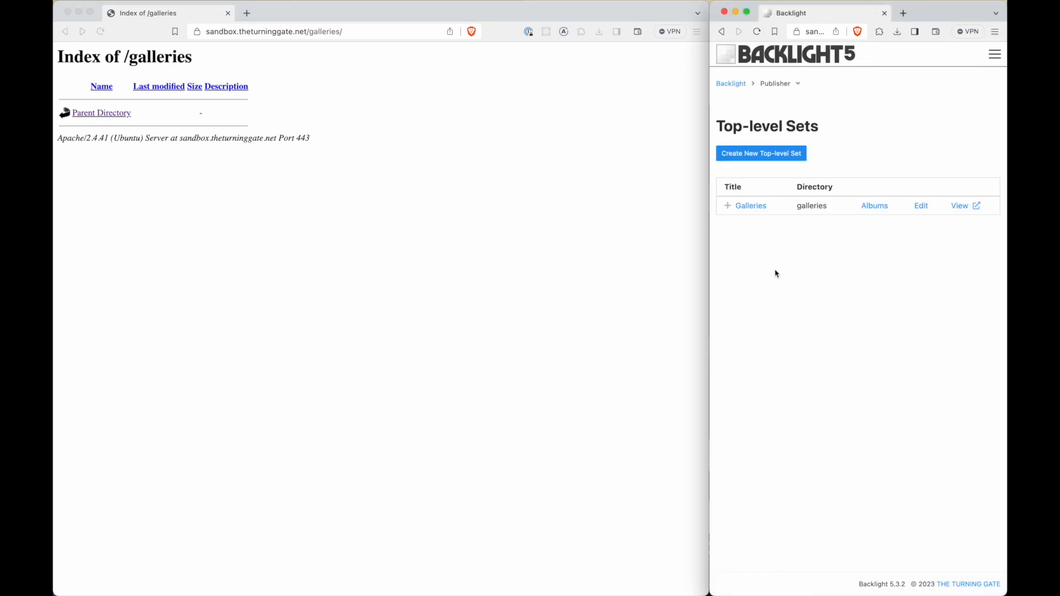
pyautogui.click(749, 207)
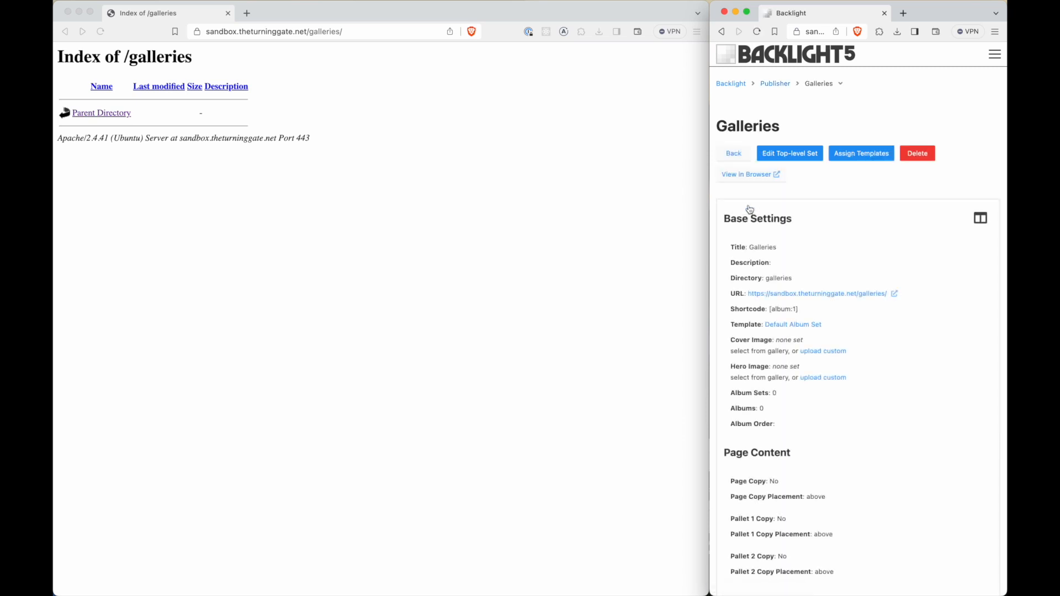
pyautogui.click(987, 220)
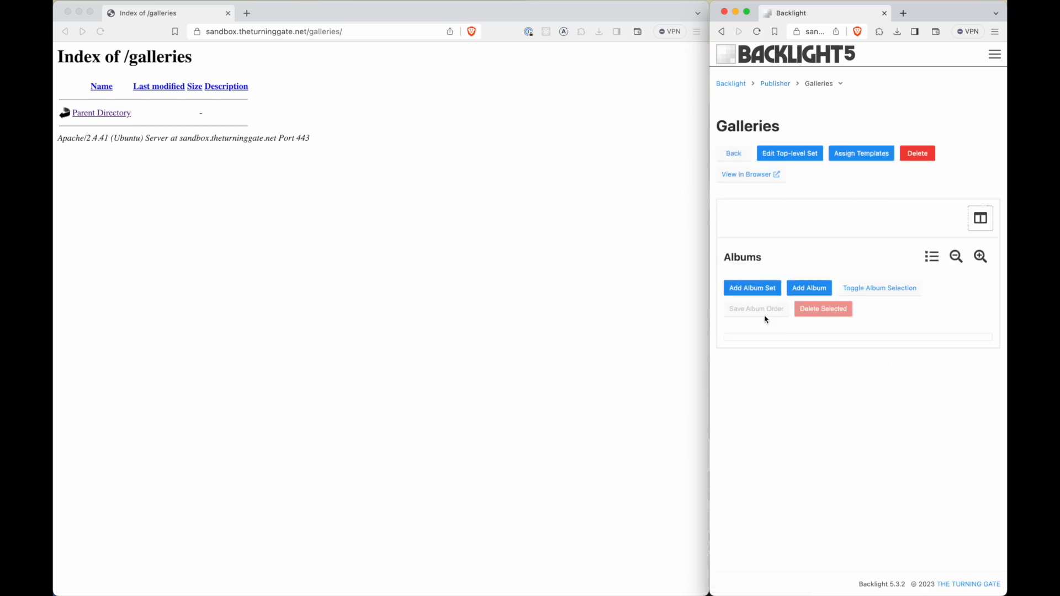
# - Add an album titled "First album" to the Galleries set, using the Default Album template, and save it
pyautogui.click(809, 288)
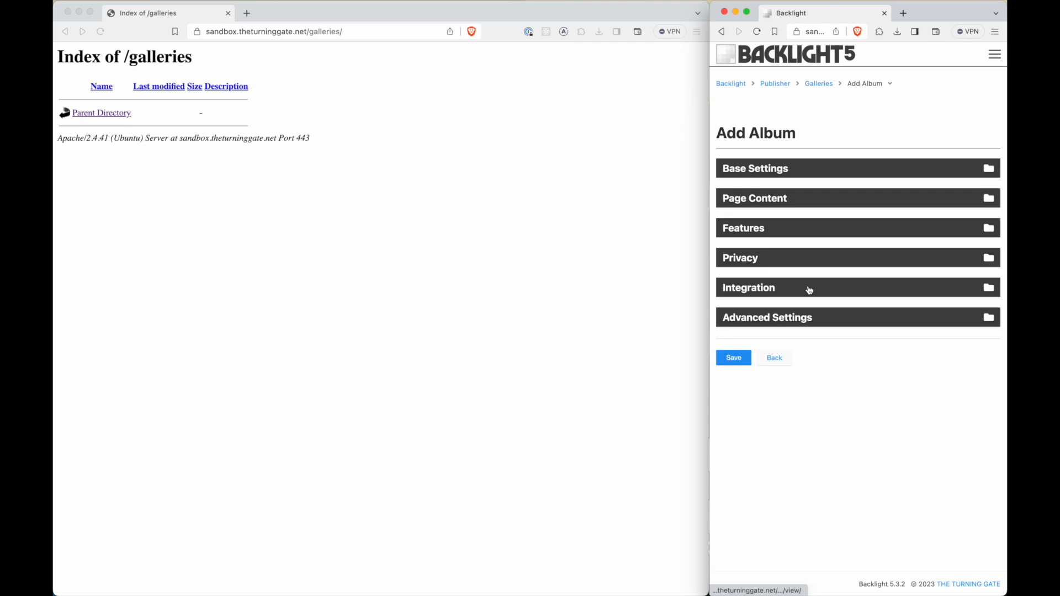
pyautogui.click(776, 168)
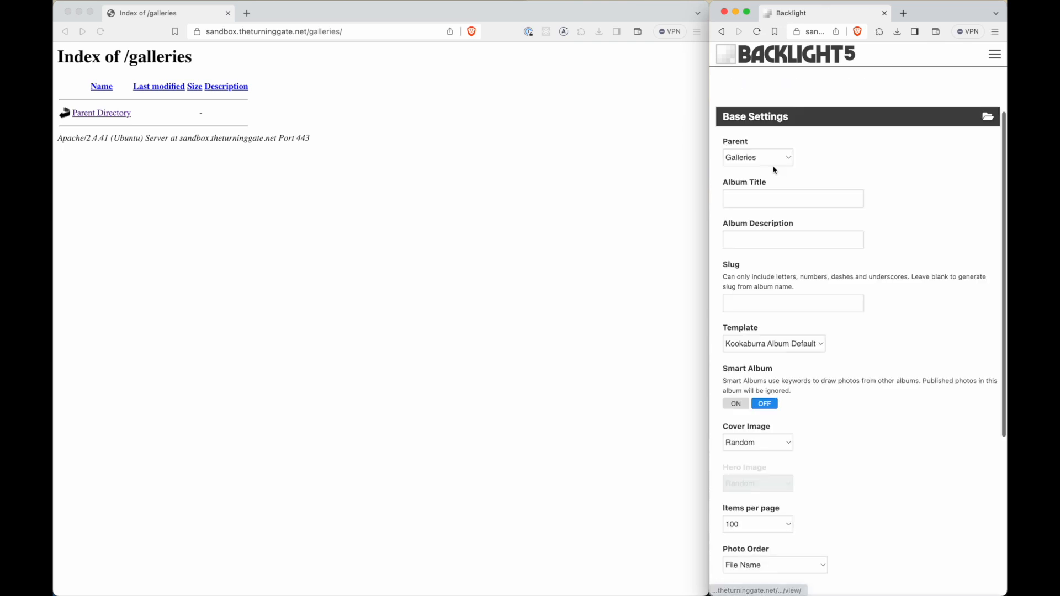
pyautogui.click(764, 200)
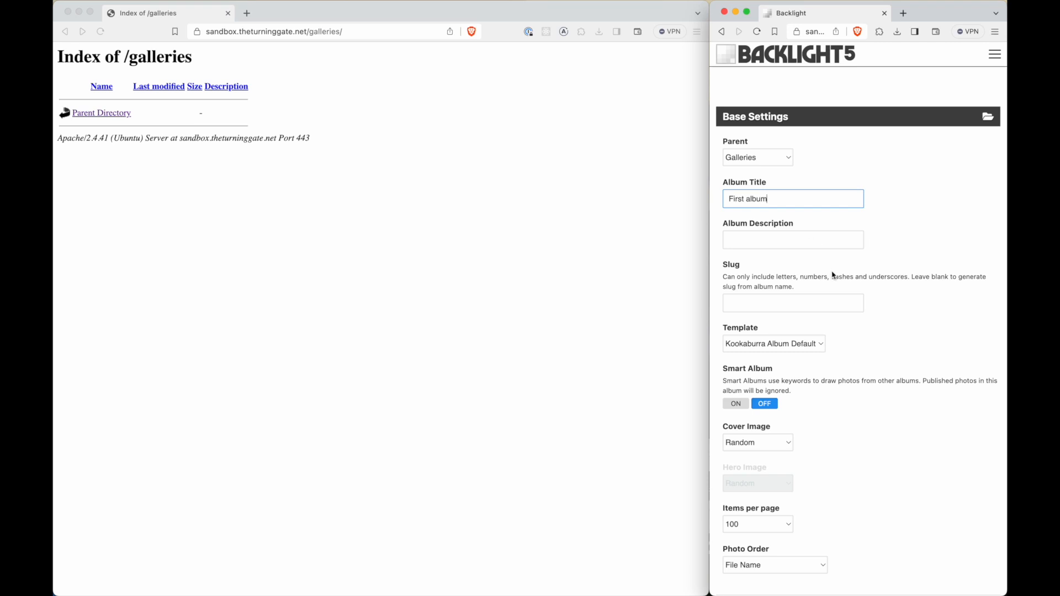
pyautogui.click(784, 344)
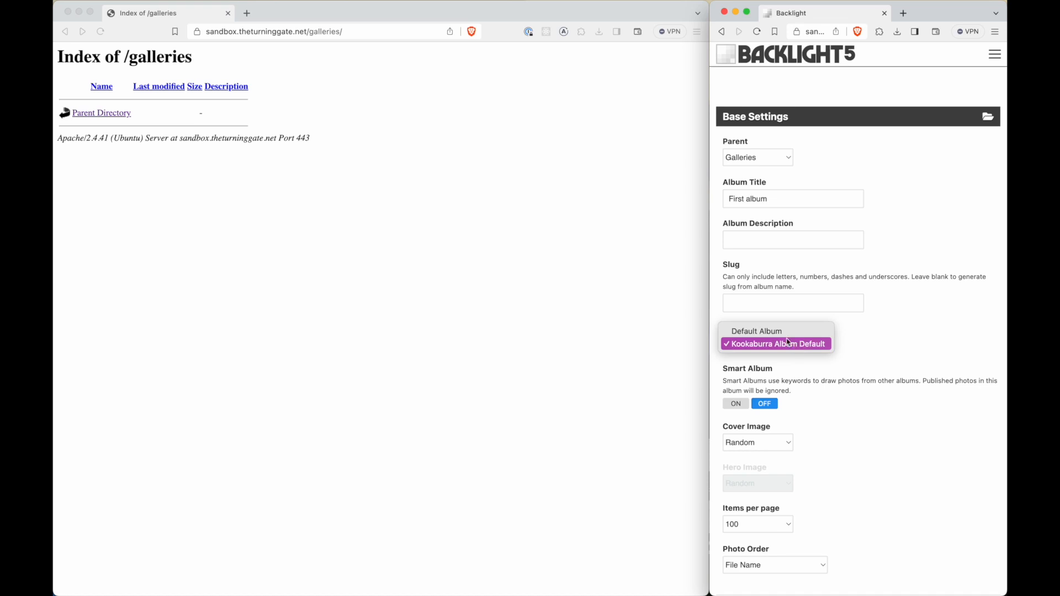
pyautogui.click(788, 332)
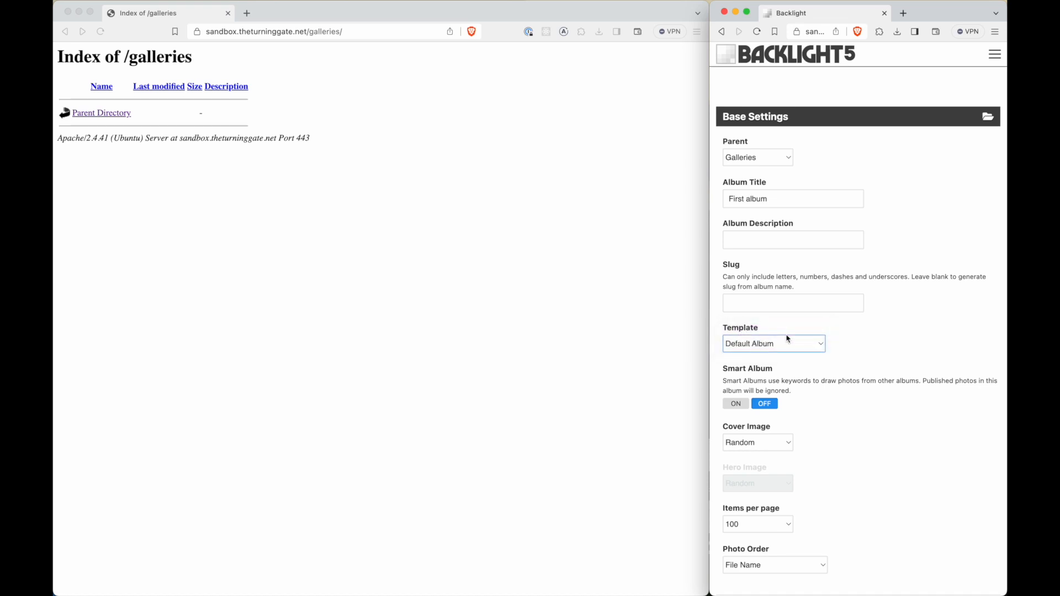
pyautogui.scroll(-5, 833, 426)
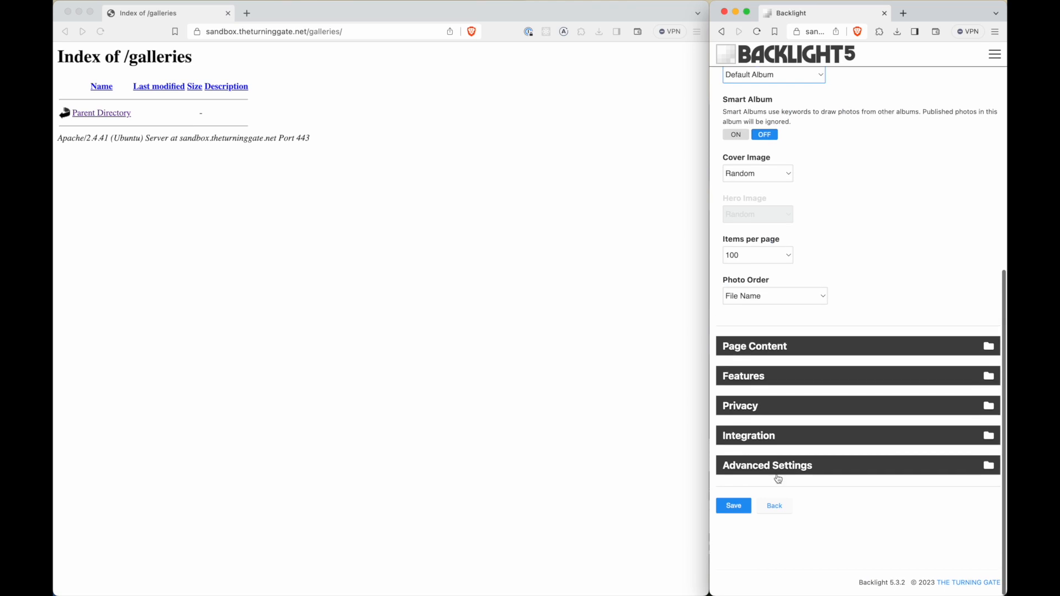
pyautogui.click(735, 506)
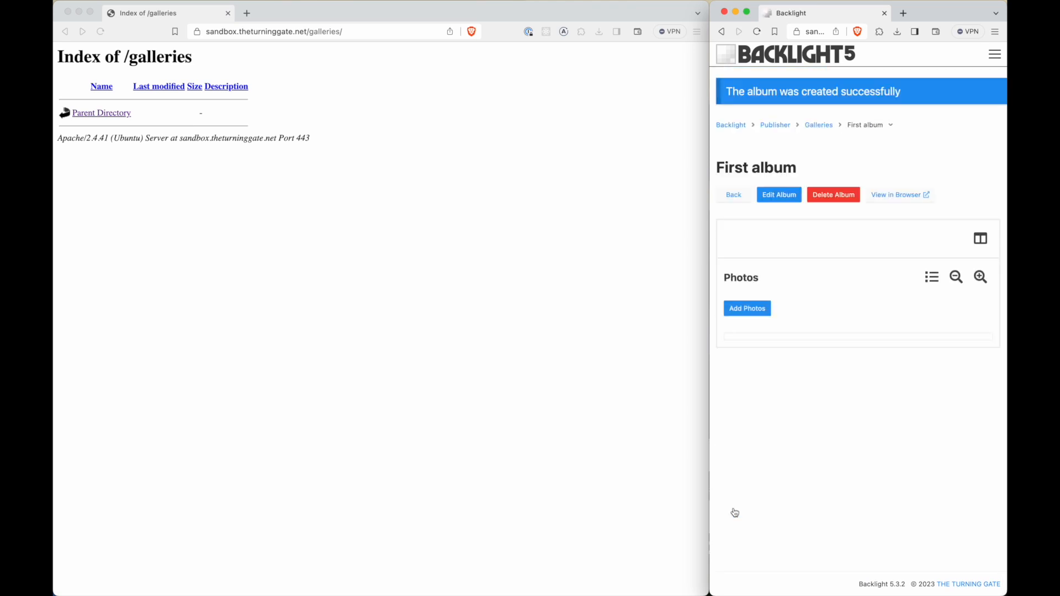
# - Upload all six JPEG photos from the 2048px folder in Finder to First album
pyautogui.click(748, 309)
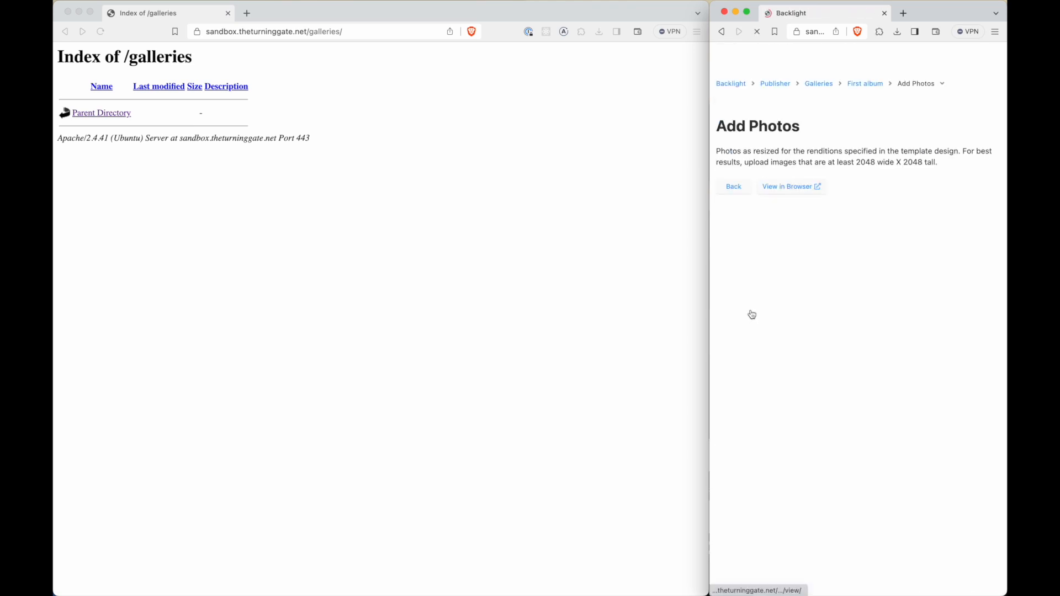
pyautogui.press('super+Tab')
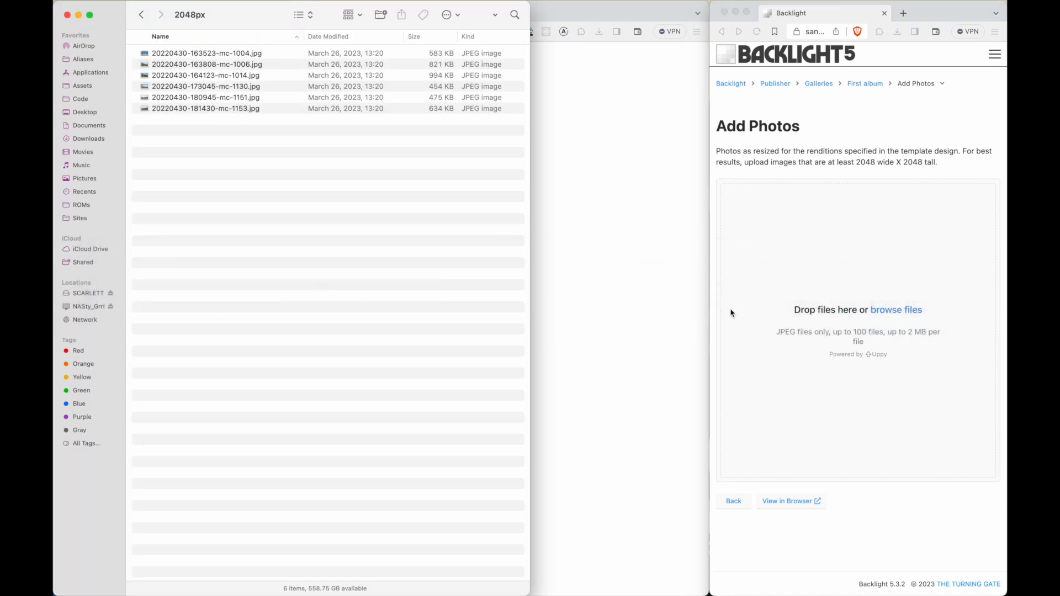
pyautogui.press('super+a')
pyautogui.moveTo(217, 108); pyautogui.dragTo(849, 322)
pyautogui.click(810, 467)
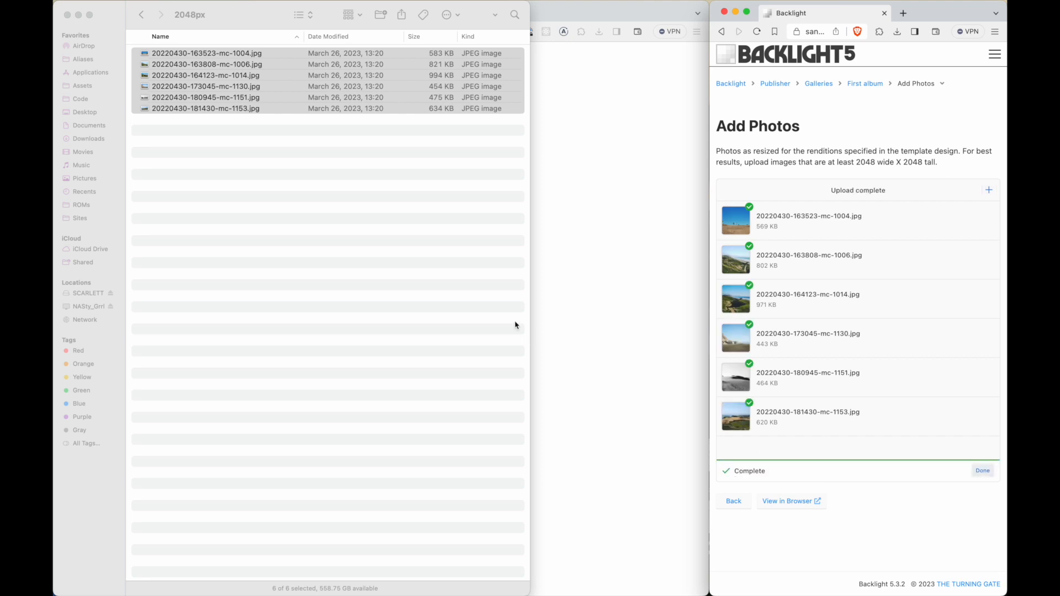
# - Reload the site's Galleries page, view First album, and return to the site's home page
pyautogui.click(575, 296)
pyautogui.press('super+r')
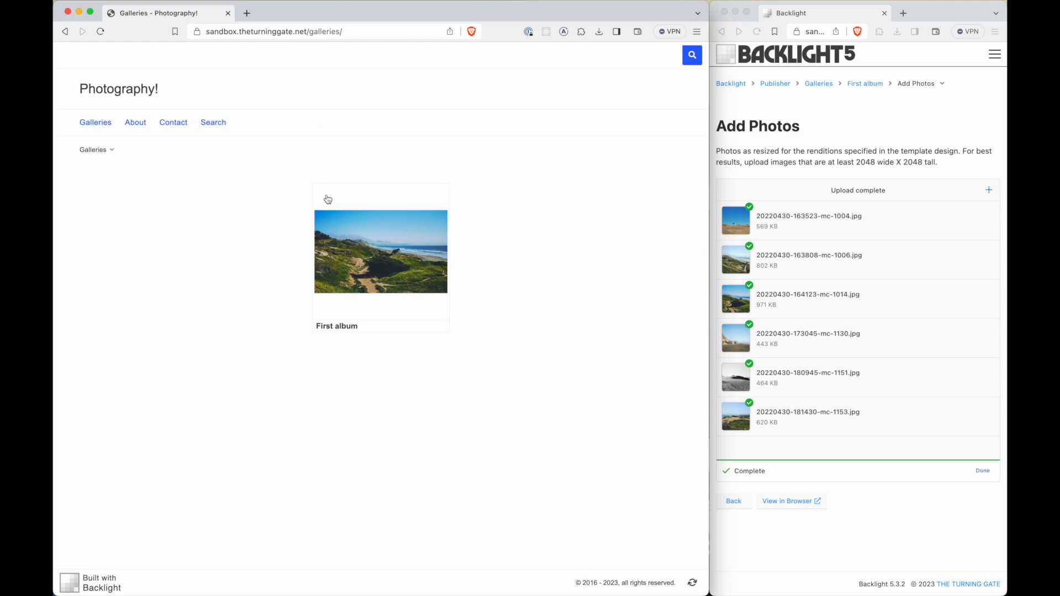
pyautogui.click(363, 257)
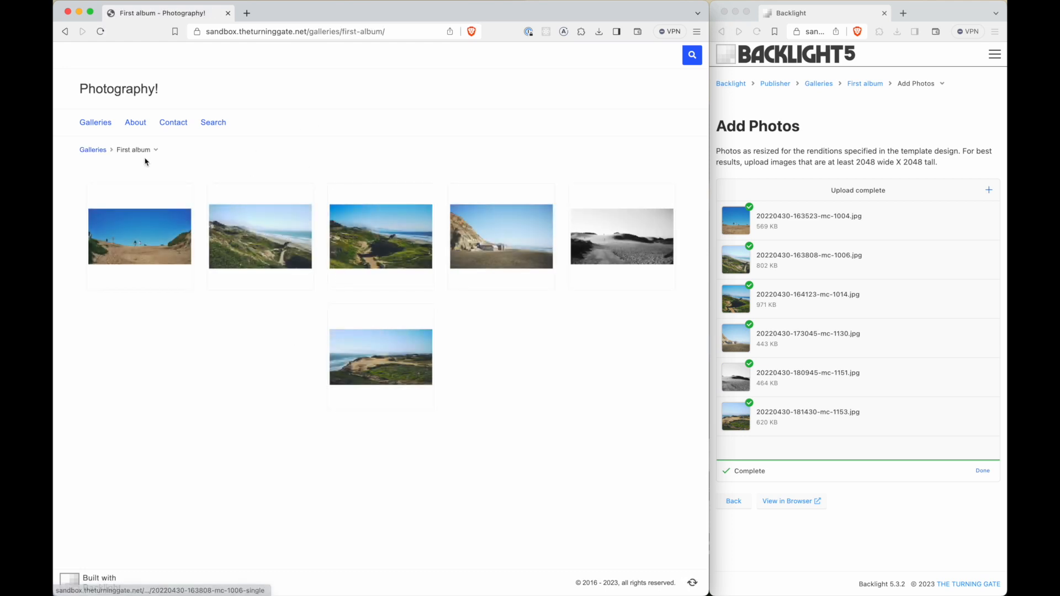
pyautogui.press('super+r')
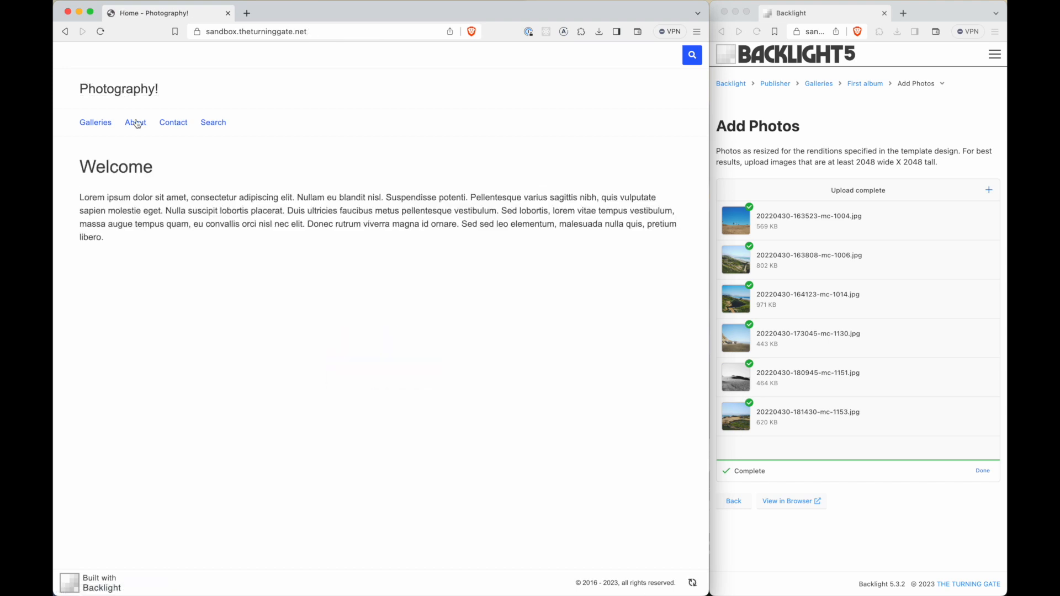
# - Delete the Default Album template in the Designer, reassigning its existing albums to Kookaburra Album Default
pyautogui.click(995, 55)
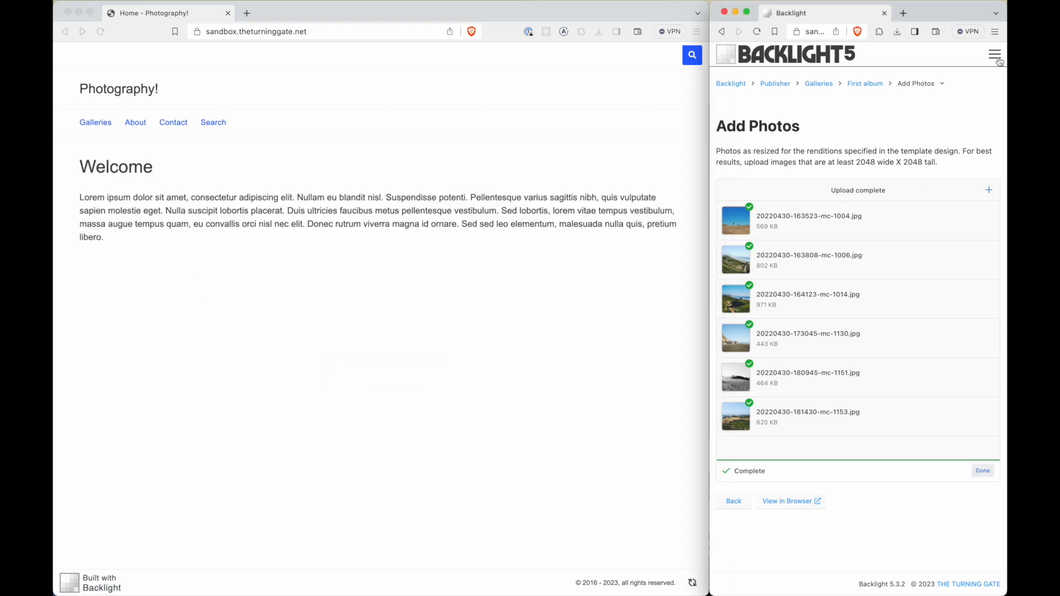
pyautogui.click(995, 56)
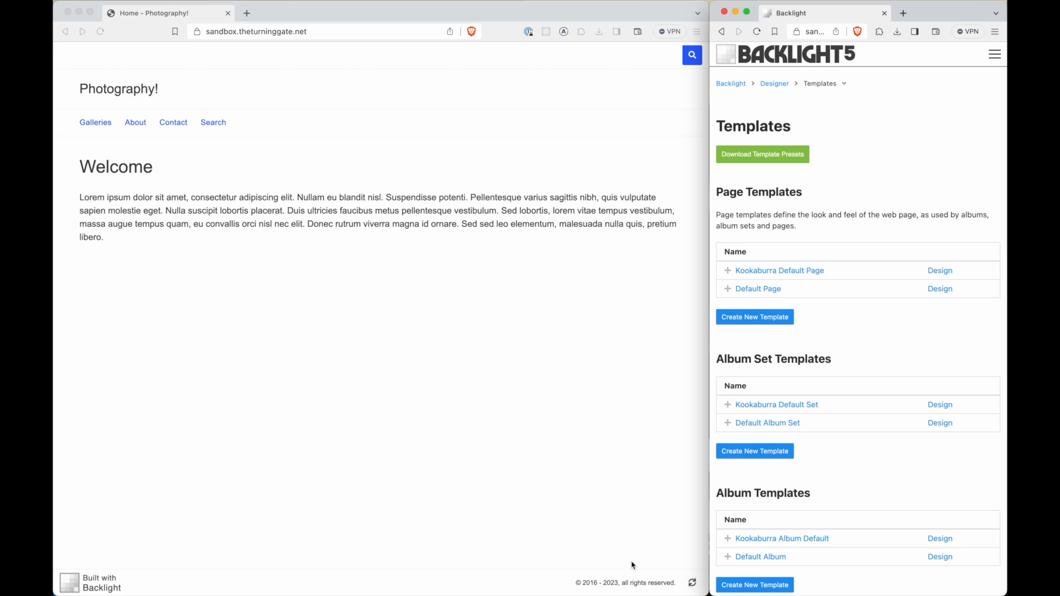
pyautogui.scroll(-3, 800, 296)
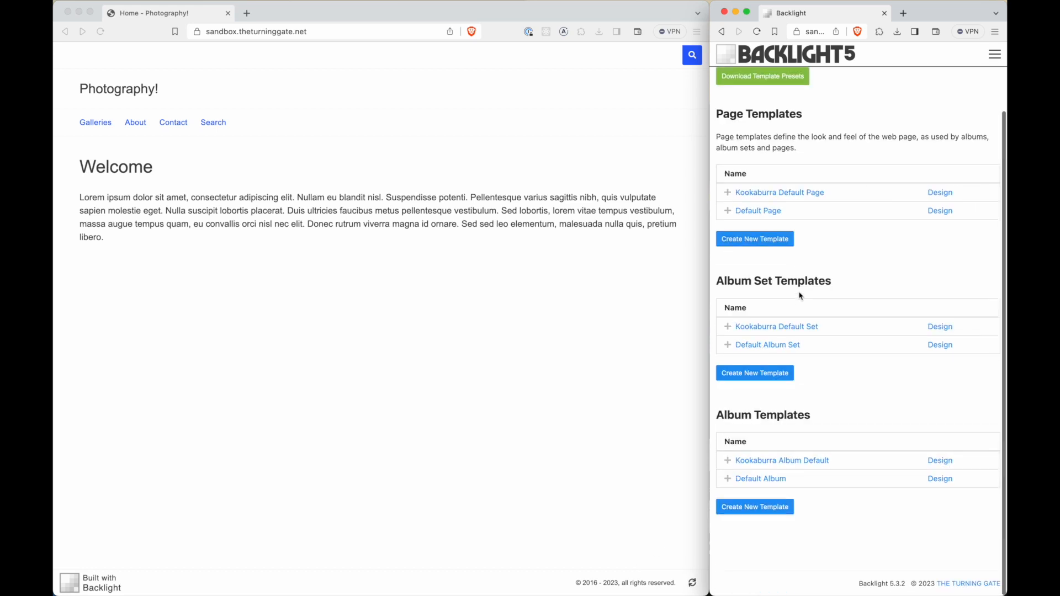
pyautogui.scroll(3, 765, 421)
pyautogui.scroll(-3, 764, 421)
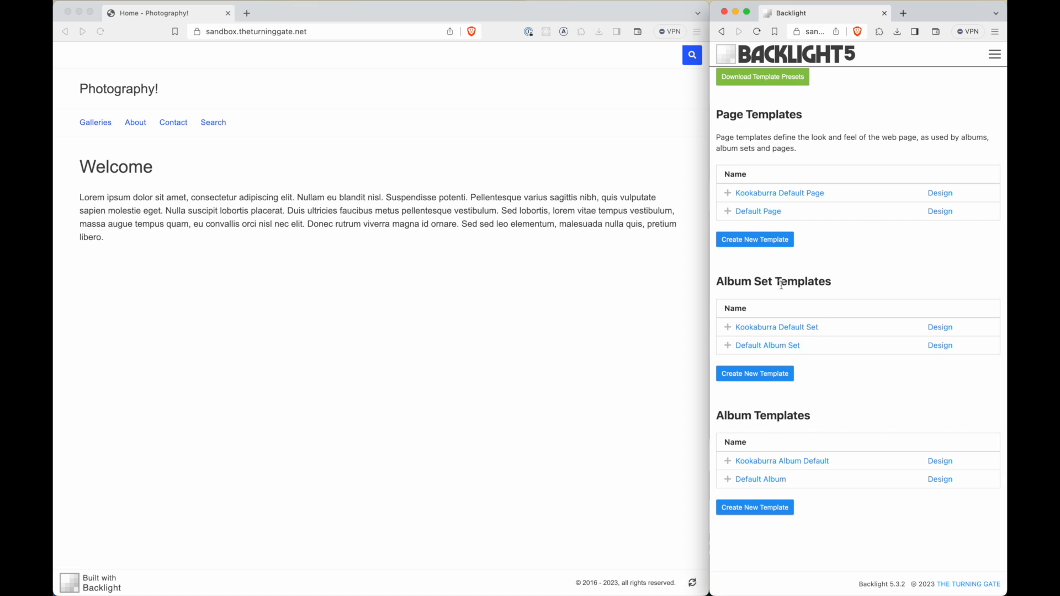
pyautogui.scroll(3, 781, 285)
pyautogui.scroll(-3, 771, 189)
pyautogui.click(767, 484)
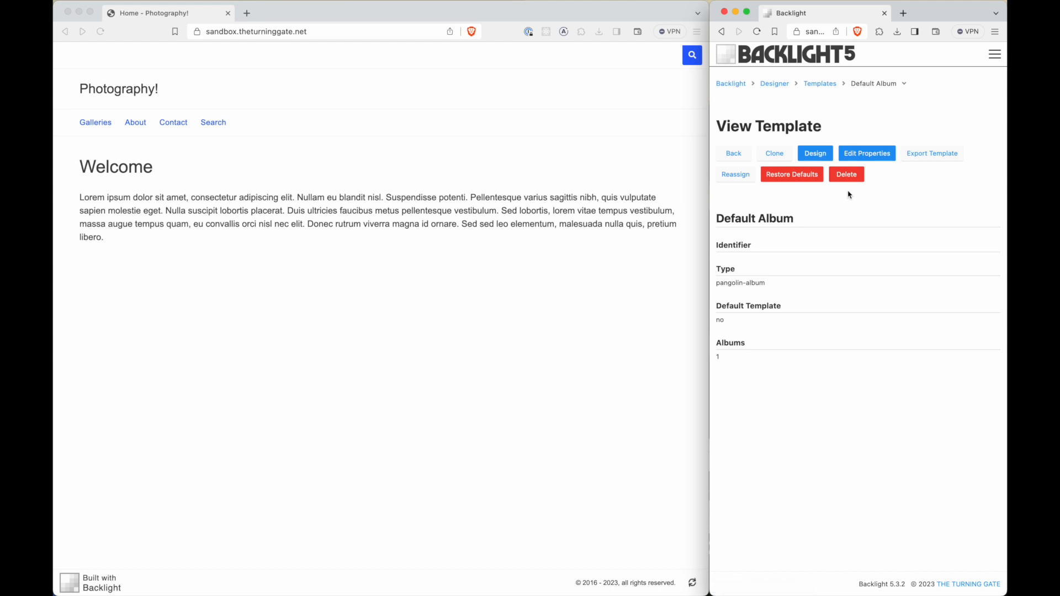
pyautogui.click(846, 175)
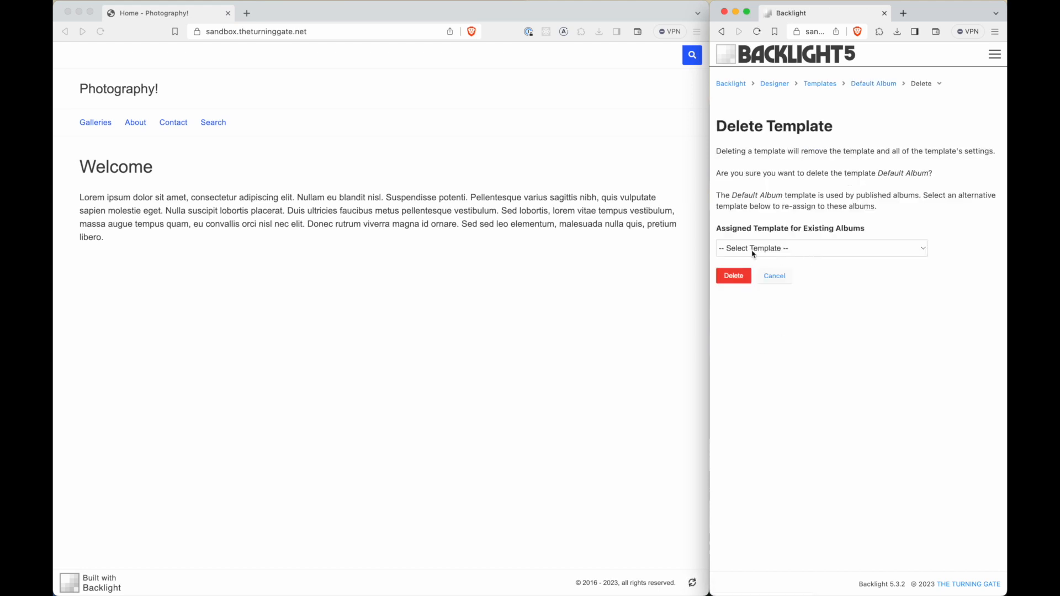
pyautogui.click(778, 253)
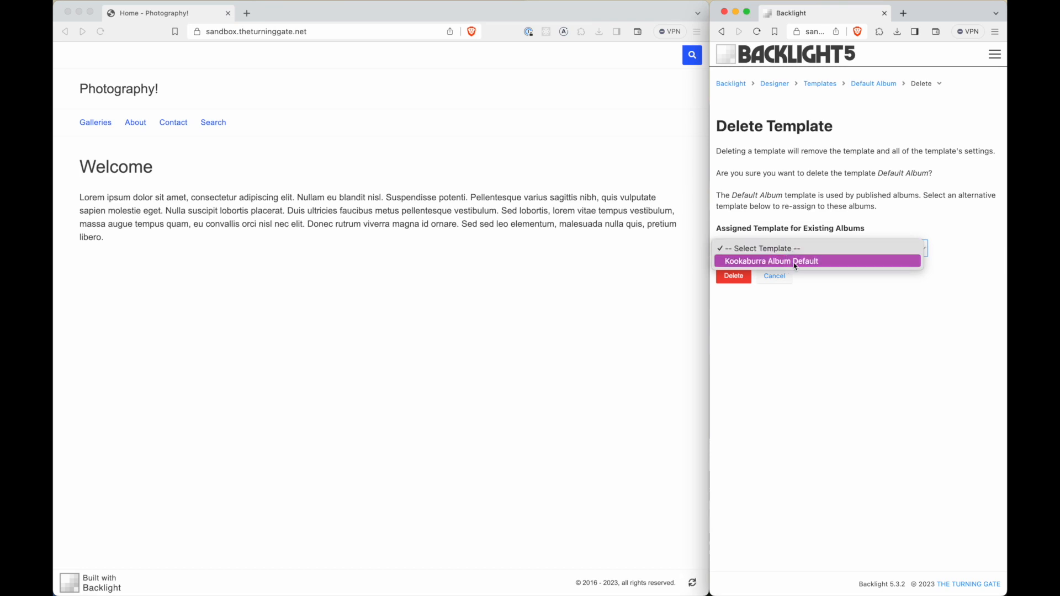
pyautogui.click(804, 263)
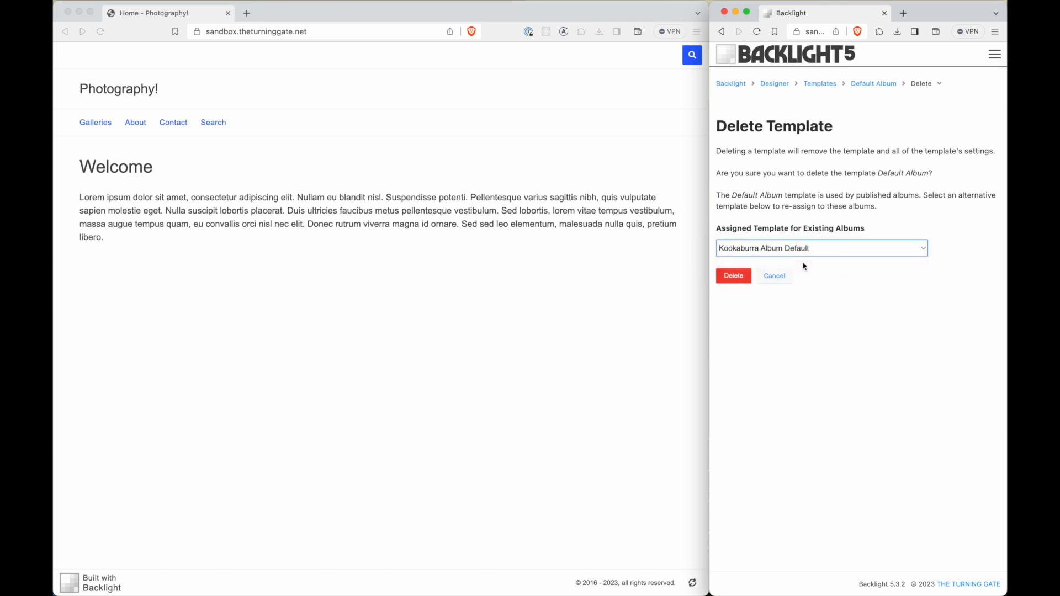
pyautogui.click(734, 278)
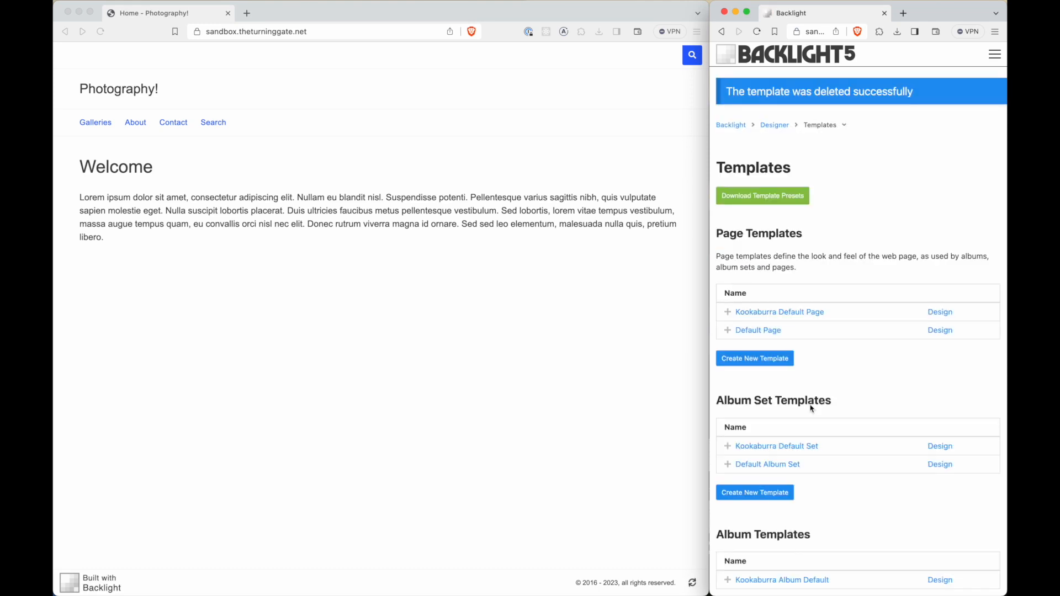
# - Delete the Default Album Set template, reassigning its existing album sets to Kookaburra Default Set
pyautogui.scroll(-3, 817, 434)
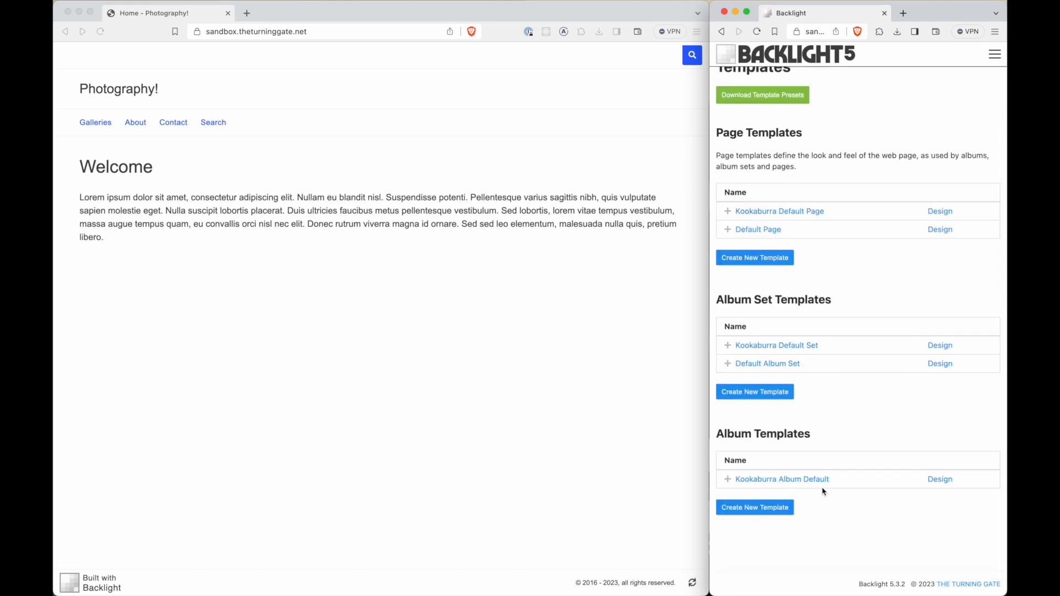
pyautogui.click(761, 364)
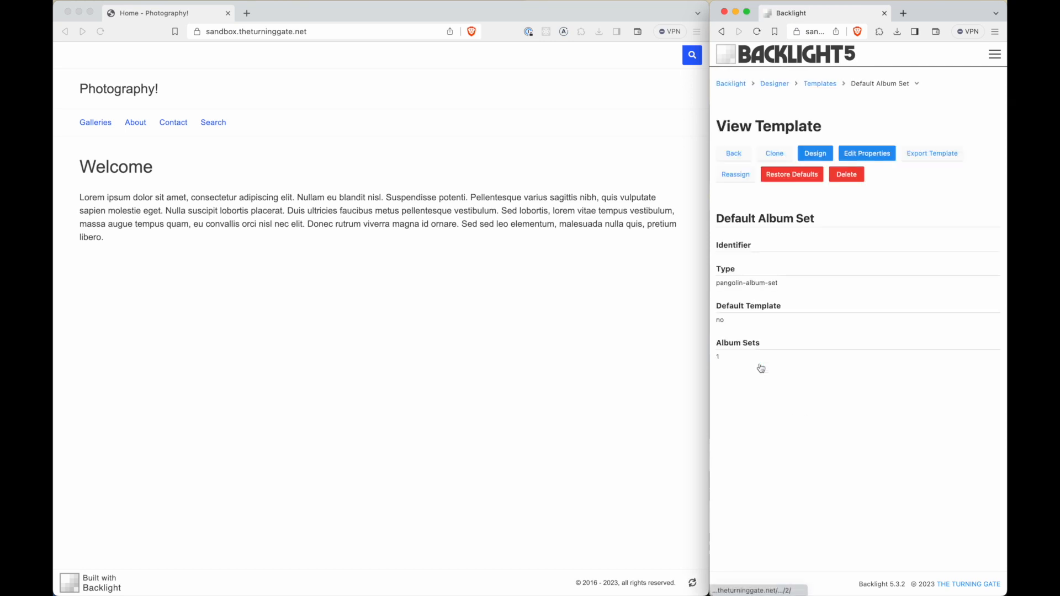
pyautogui.click(847, 175)
pyautogui.click(790, 250)
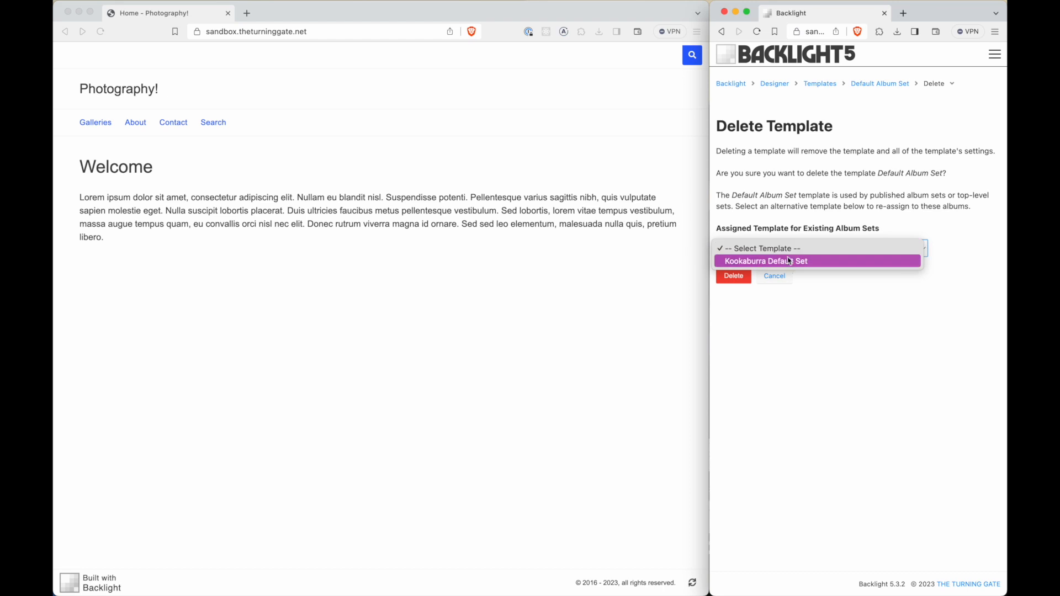
pyautogui.click(789, 260)
pyautogui.click(734, 277)
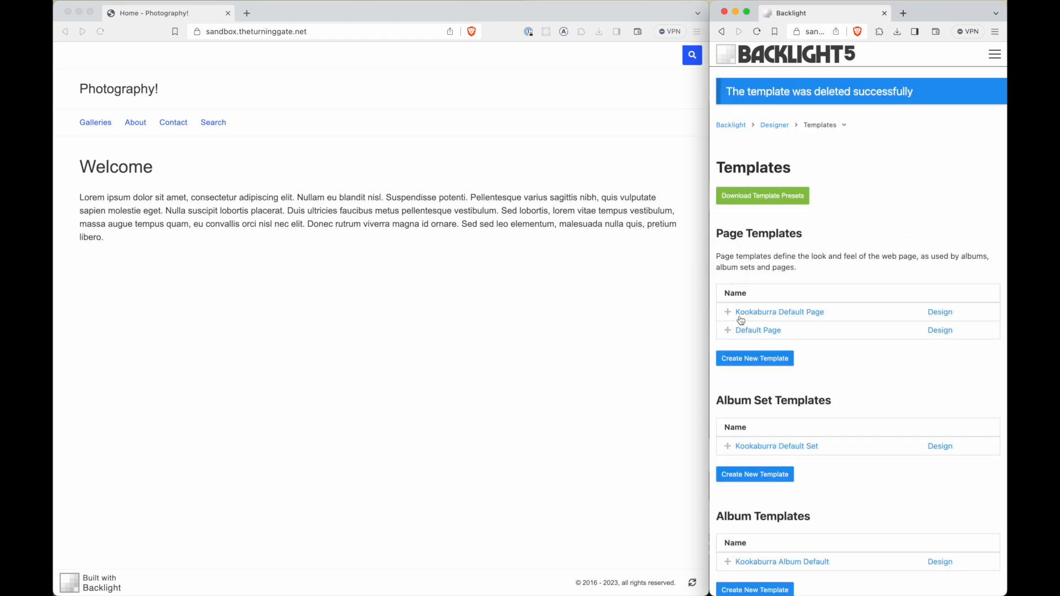
# - Check how the site's Galleries page and First album look with the reassigned templates, and return to the home page
pyautogui.scroll(-2, 802, 453)
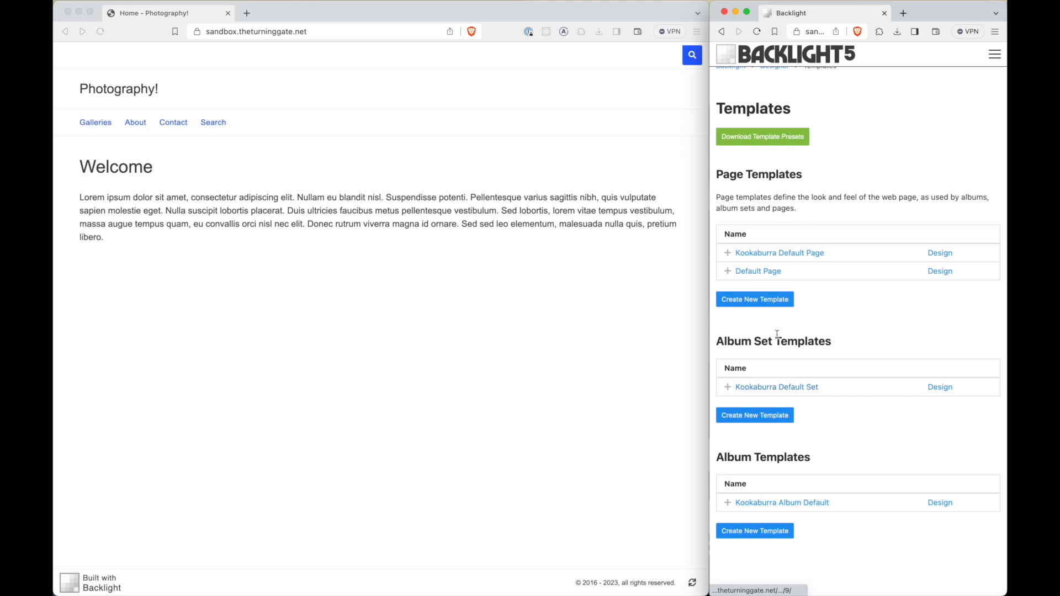
pyautogui.scroll(1, 783, 337)
pyautogui.click(536, 327)
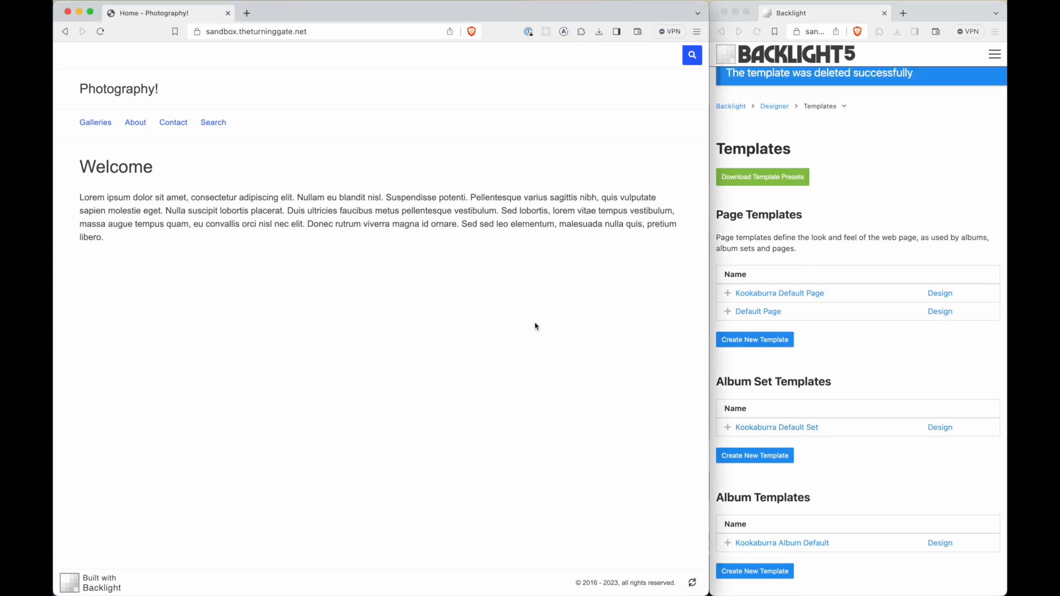
pyautogui.click(104, 125)
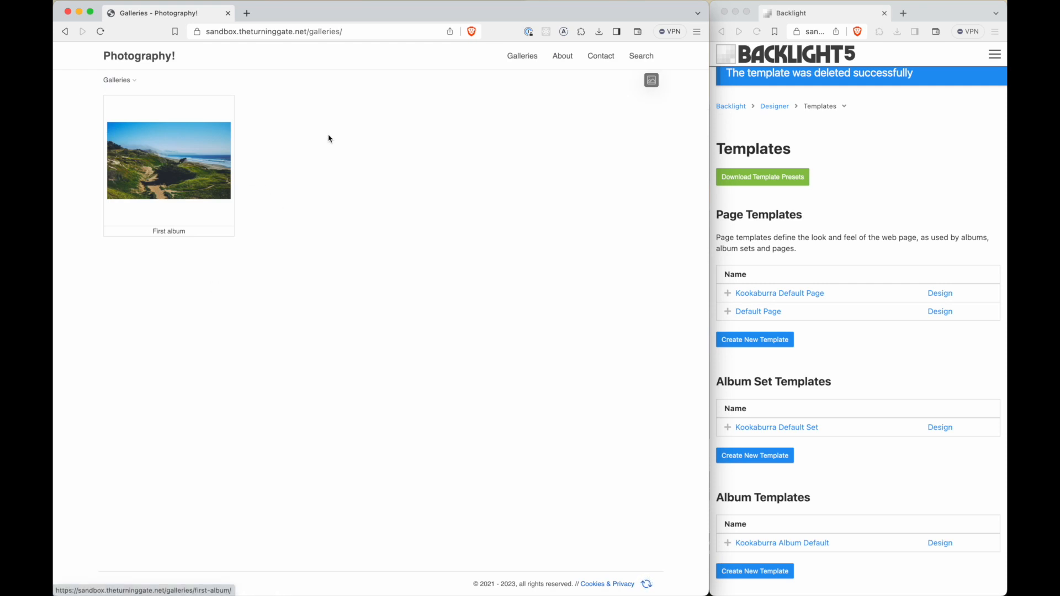
pyautogui.click(194, 162)
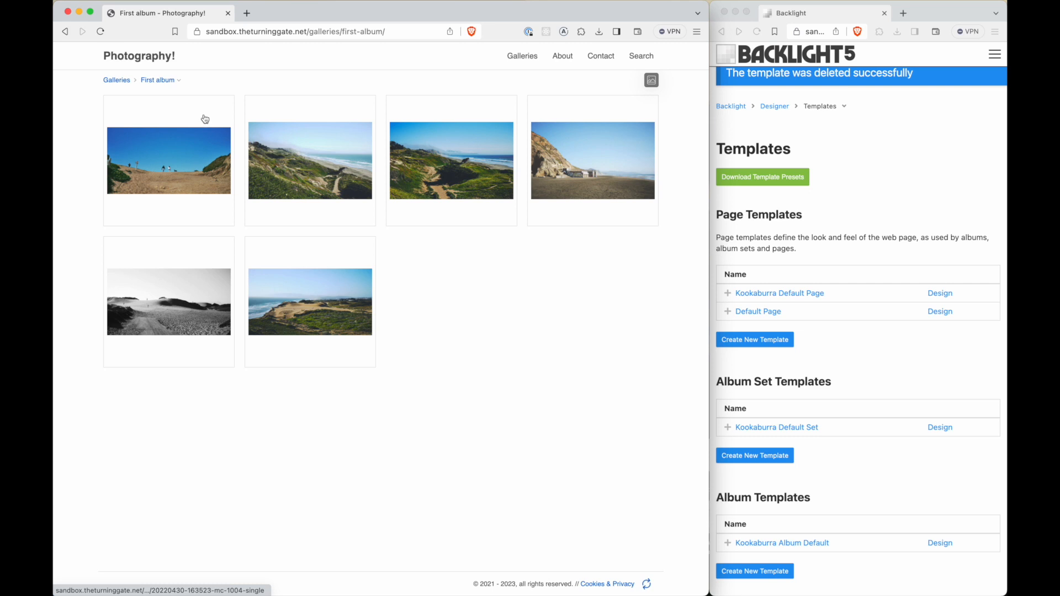
pyautogui.click(135, 61)
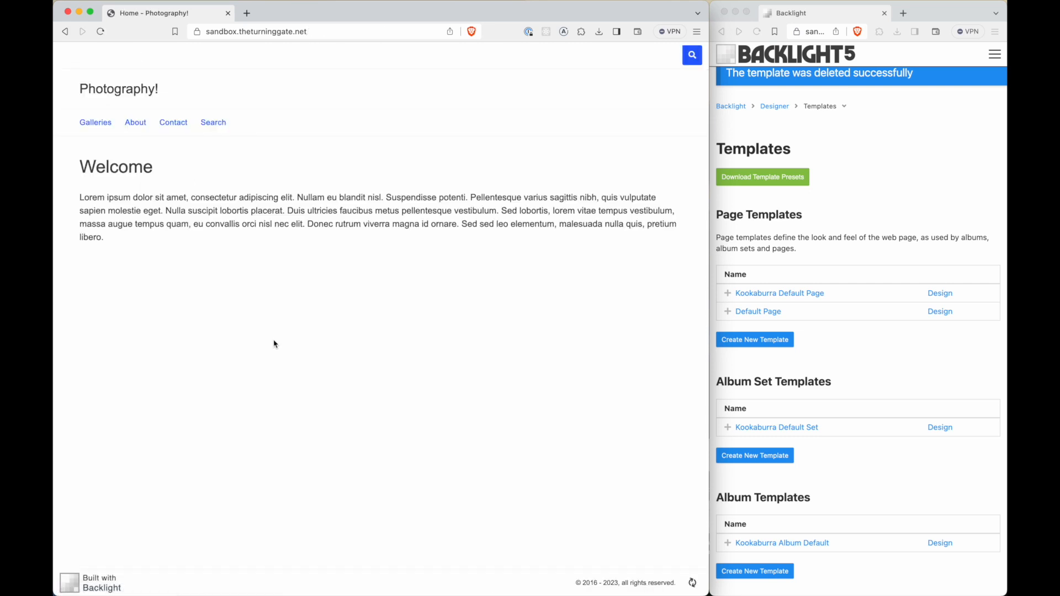
# - Delete the Default Page template, reassigning its existing album and content templates to Kookaburra Default Page
pyautogui.click(894, 352)
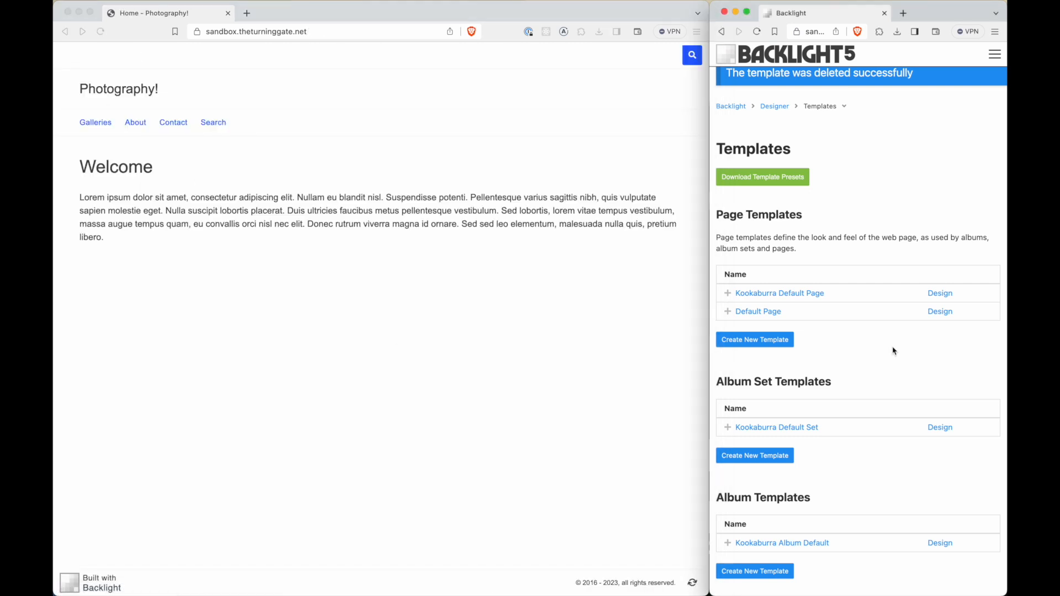
pyautogui.click(756, 315)
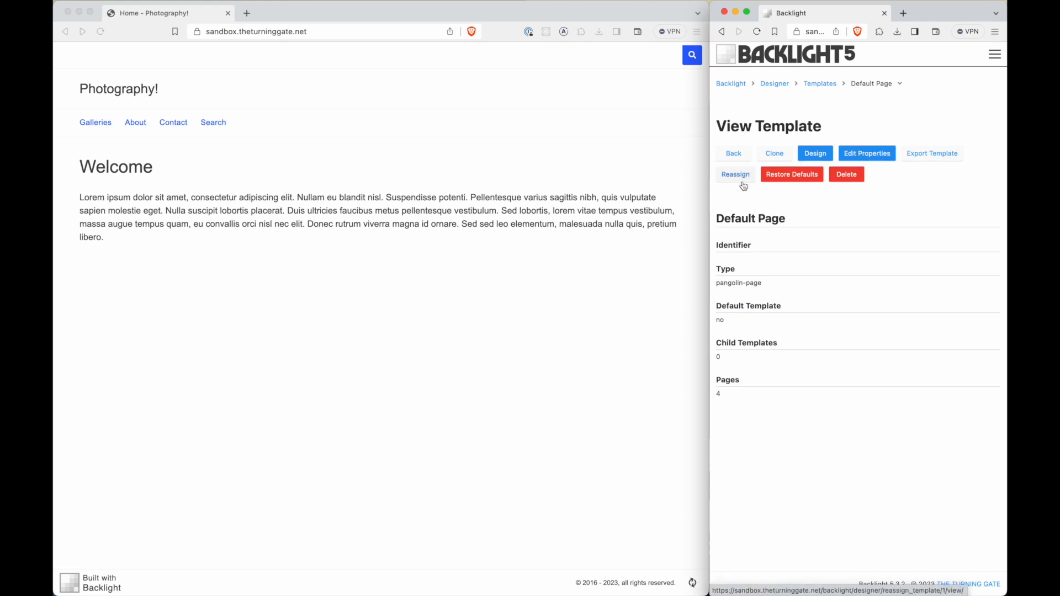
pyautogui.click(847, 178)
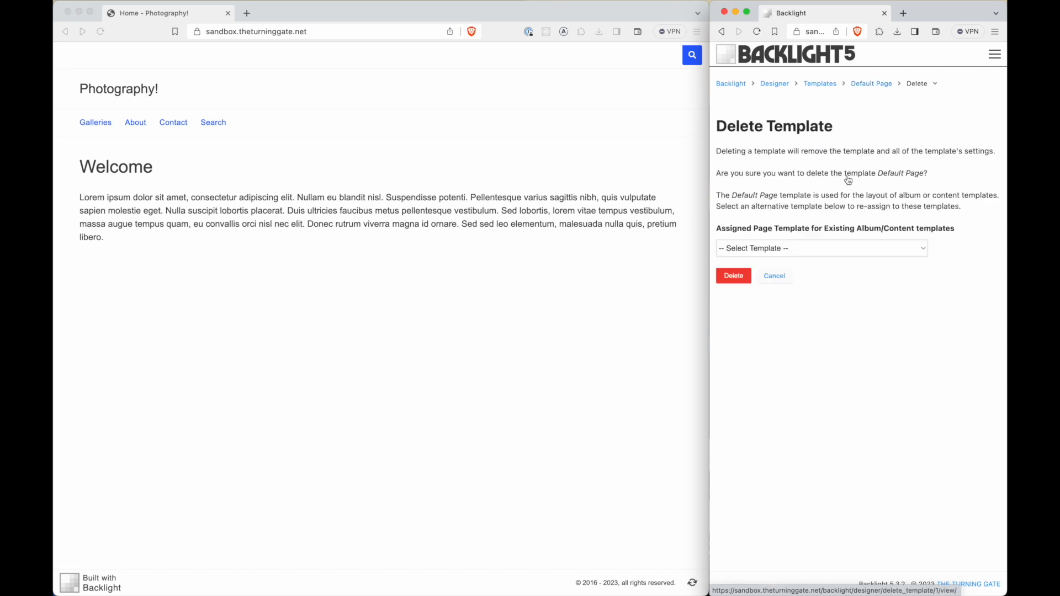
pyautogui.click(811, 255)
pyautogui.click(800, 260)
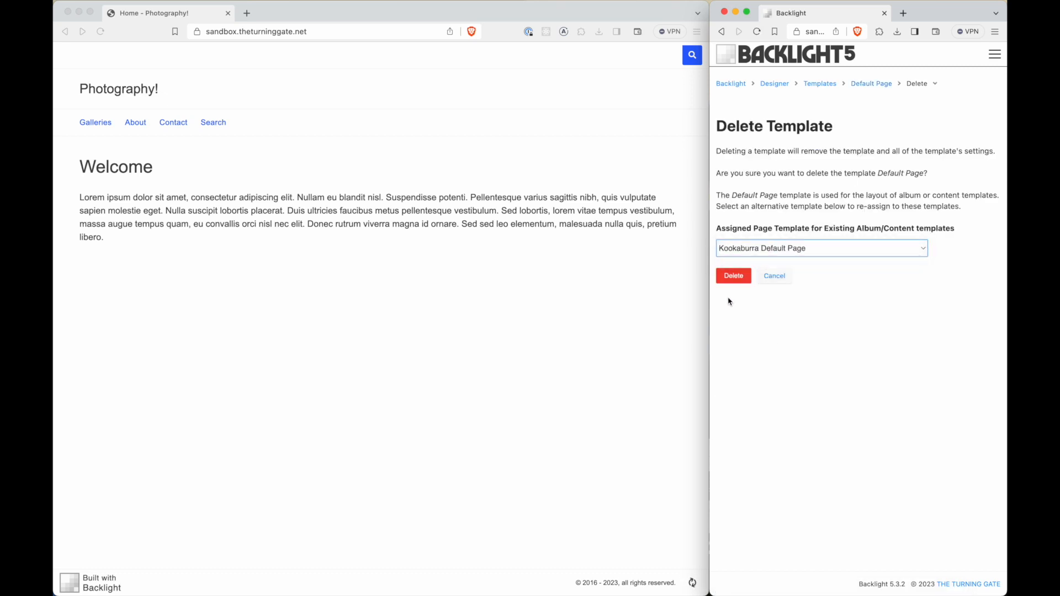
pyautogui.click(734, 276)
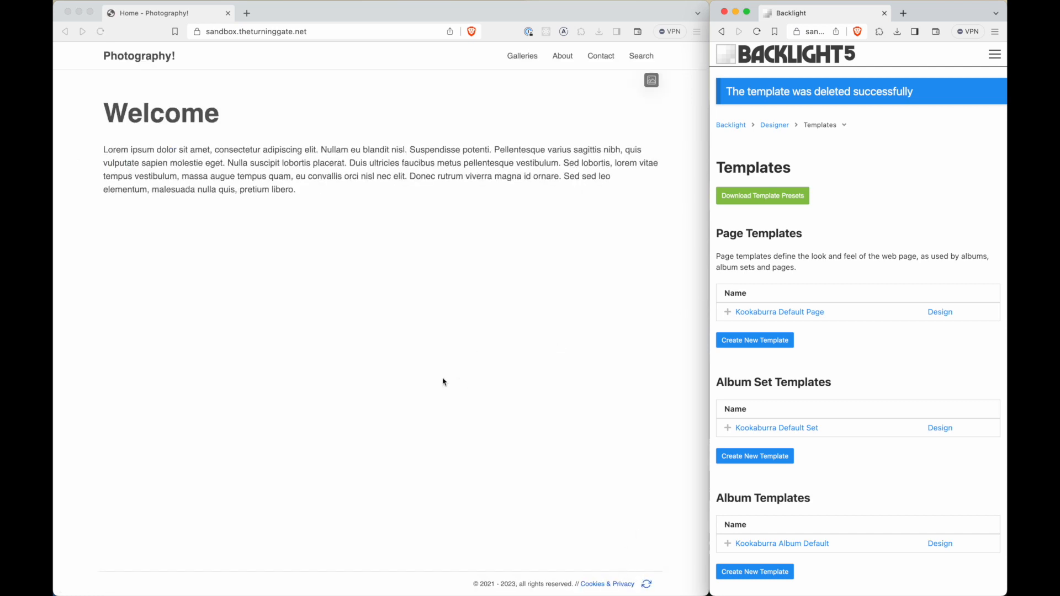
# - Check the site's About, Contact and Search pages with the reassigned page template, and return to the Contact page
pyautogui.click(573, 57)
pyautogui.click(601, 57)
pyautogui.click(647, 57)
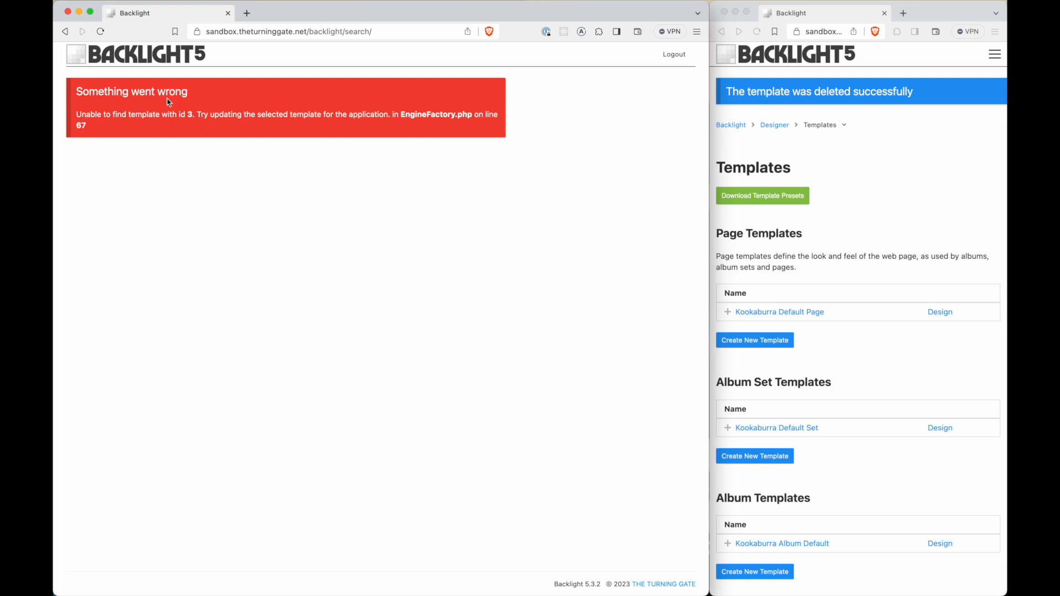
pyautogui.click(66, 32)
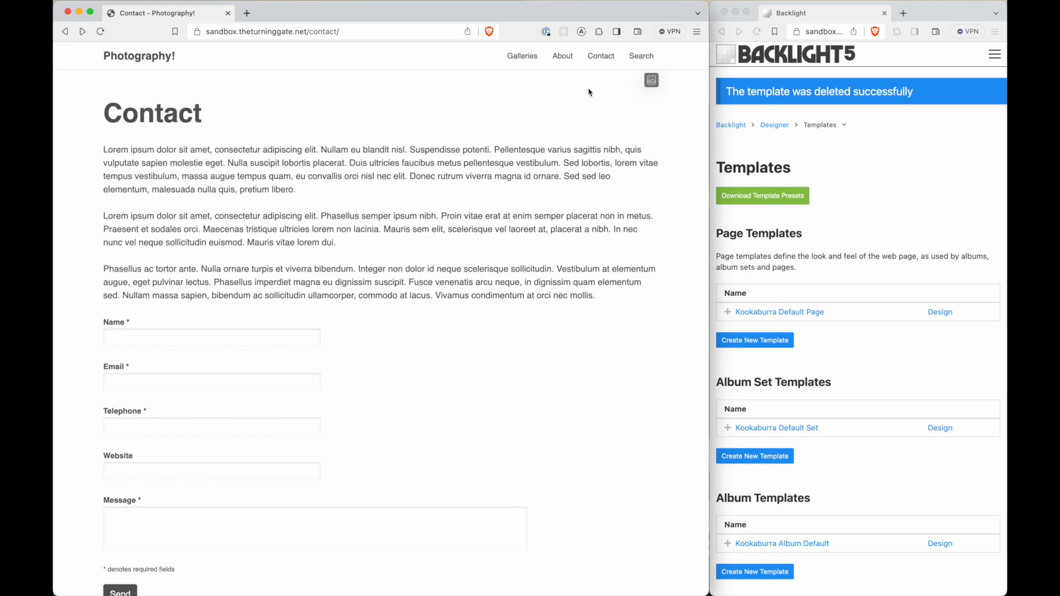
pyautogui.click(648, 62)
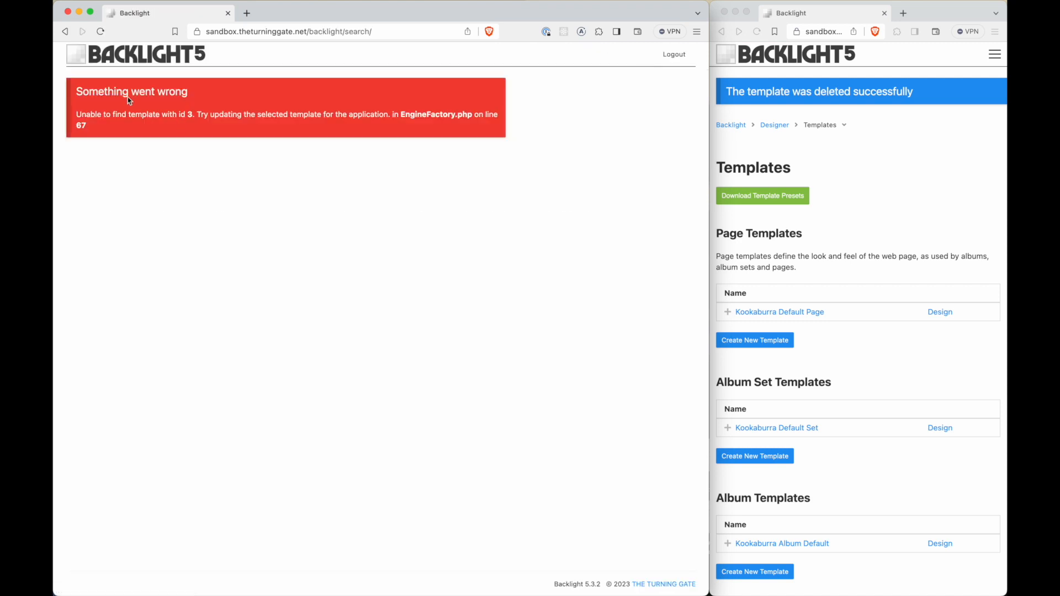
pyautogui.click(66, 32)
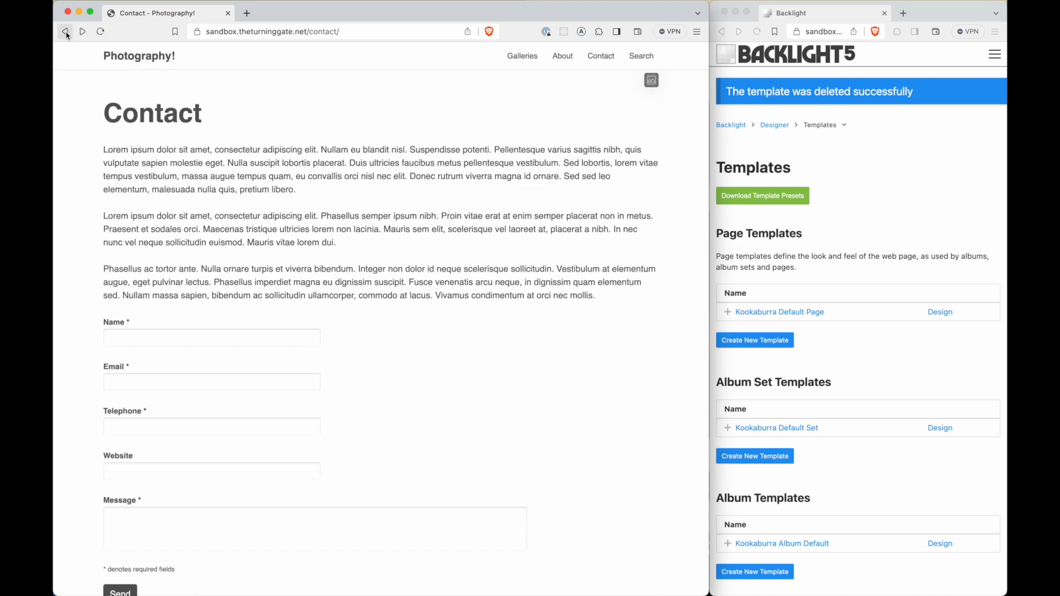
# - Open the Designer's Assign Templates page and select Kookaburra Default Set for the top-level Galleries set
pyautogui.click(863, 183)
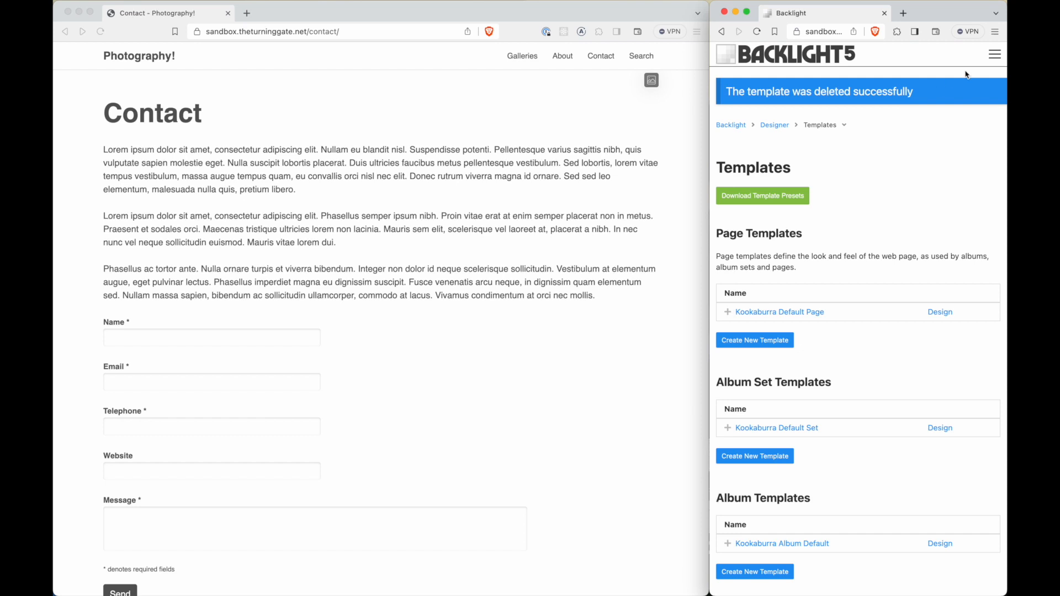
pyautogui.click(994, 54)
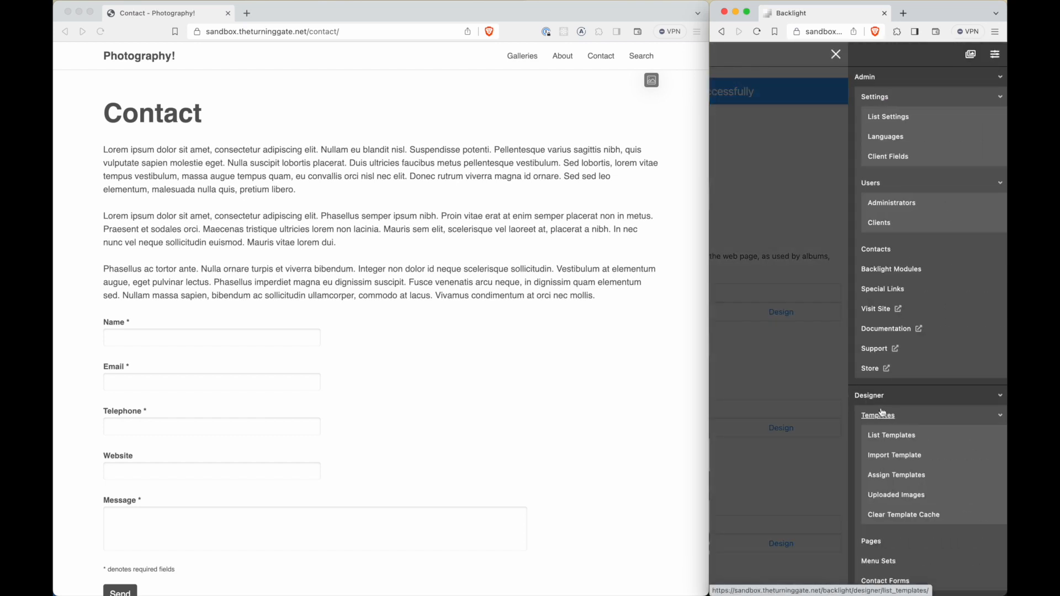
pyautogui.scroll(-3, 882, 413)
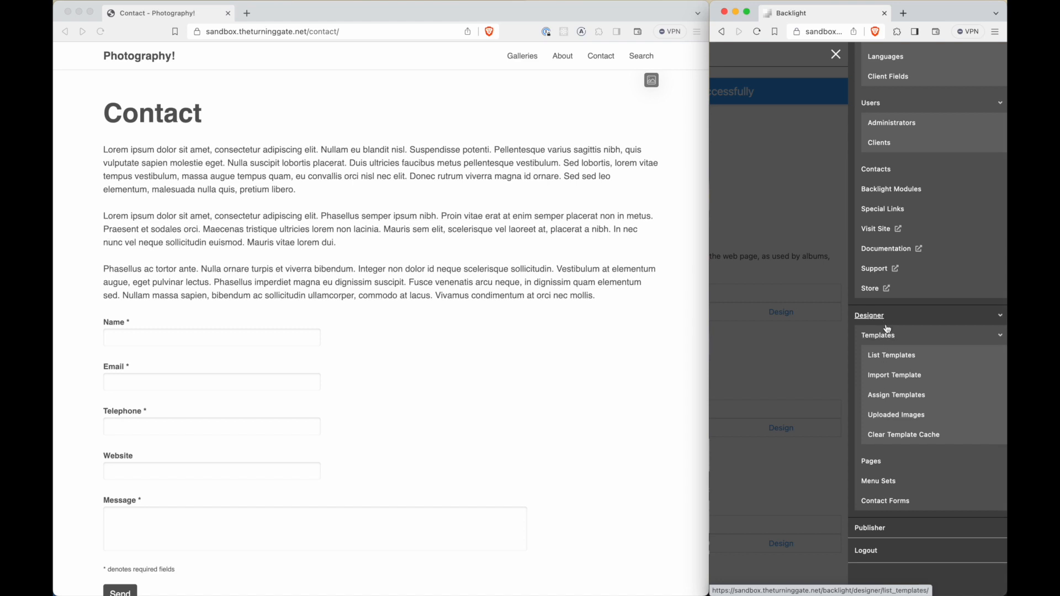
pyautogui.click(897, 396)
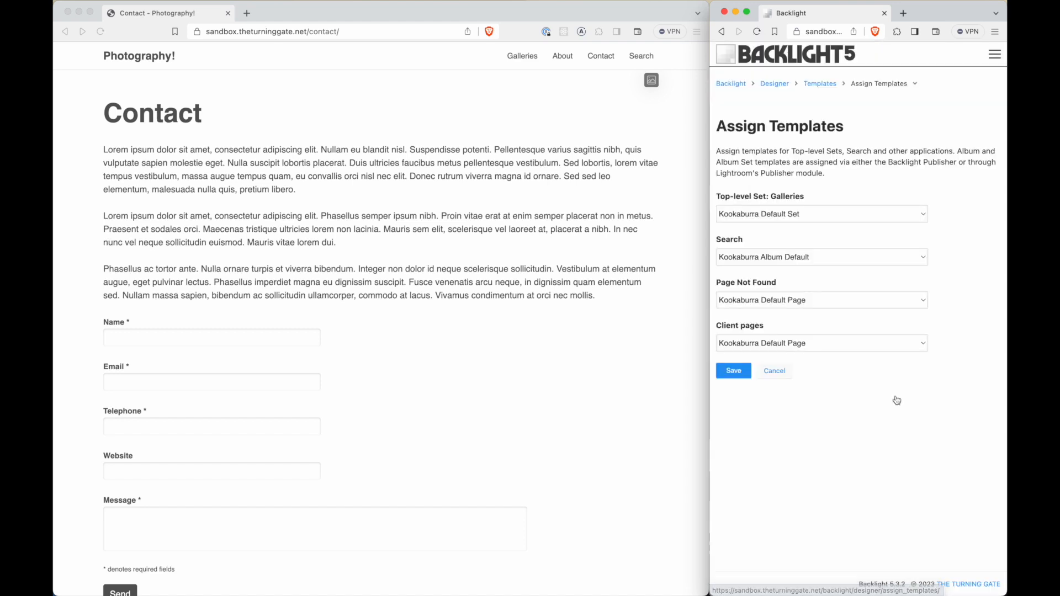
pyautogui.click(809, 216)
pyautogui.click(771, 213)
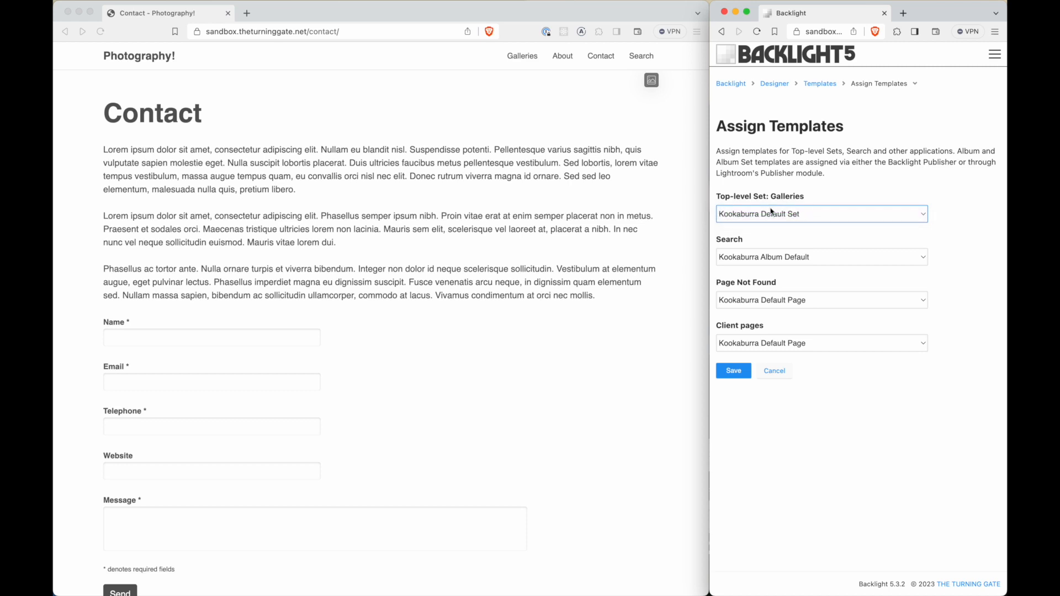
# - Assign Kookaburra Album Default to Search and Kookaburra Default Page to Page Not Found and Client pages, and save the assignments
pyautogui.click(768, 258)
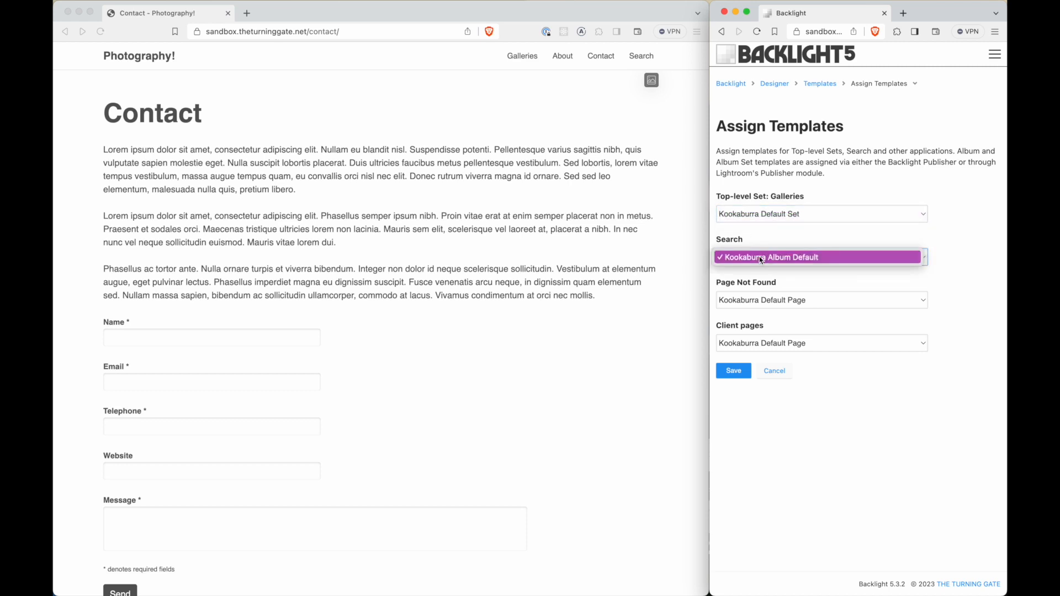
pyautogui.click(760, 258)
pyautogui.click(775, 301)
pyautogui.click(772, 300)
pyautogui.click(752, 342)
pyautogui.click(751, 342)
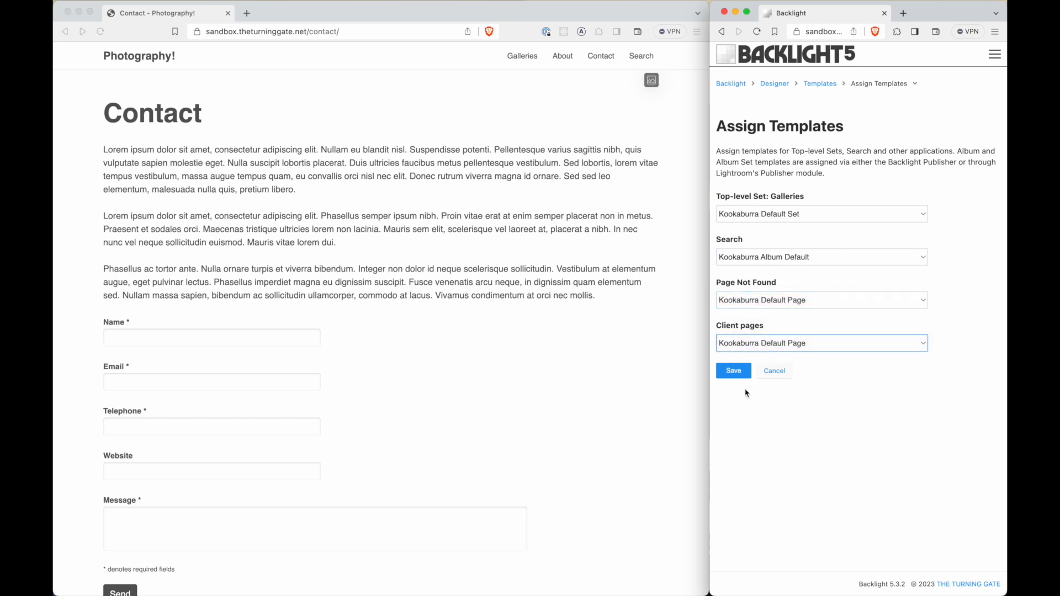
pyautogui.click(736, 371)
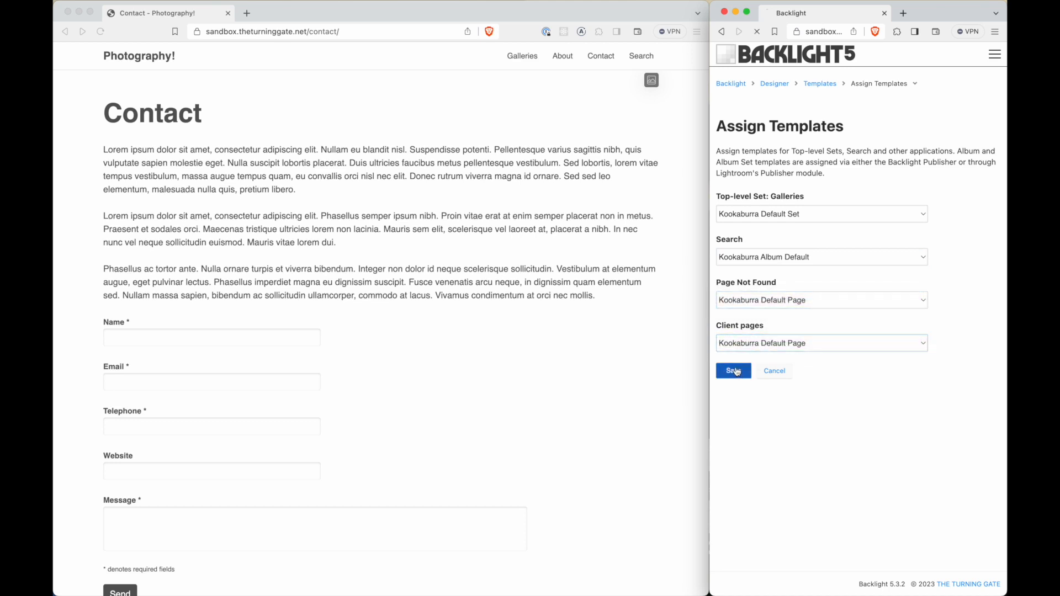
# - Check the site's Search page again with the newly assigned template, and return to the home page
pyautogui.click(579, 341)
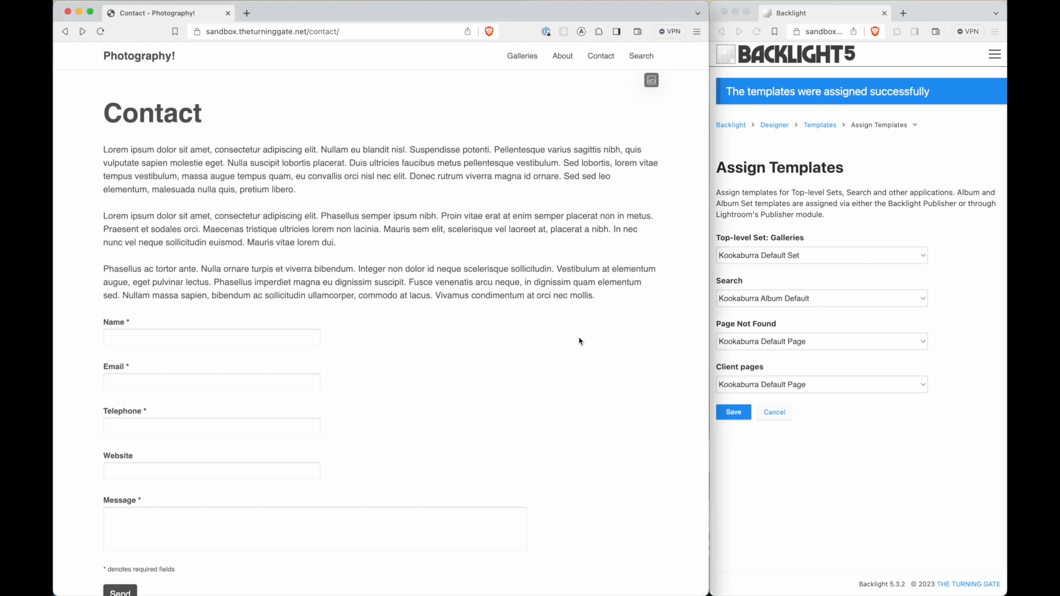
pyautogui.click(643, 57)
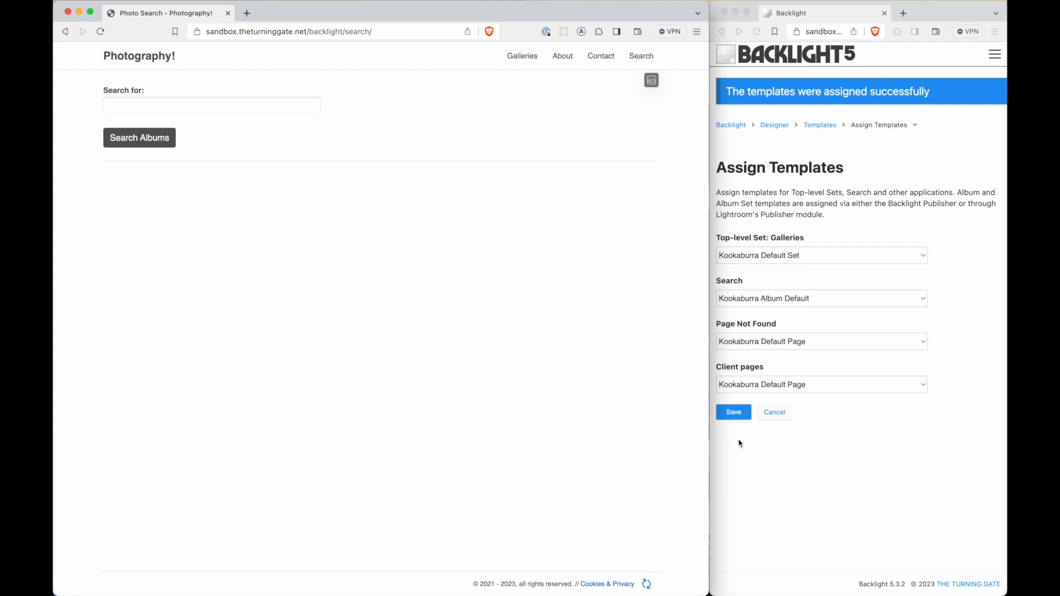
pyautogui.click(765, 450)
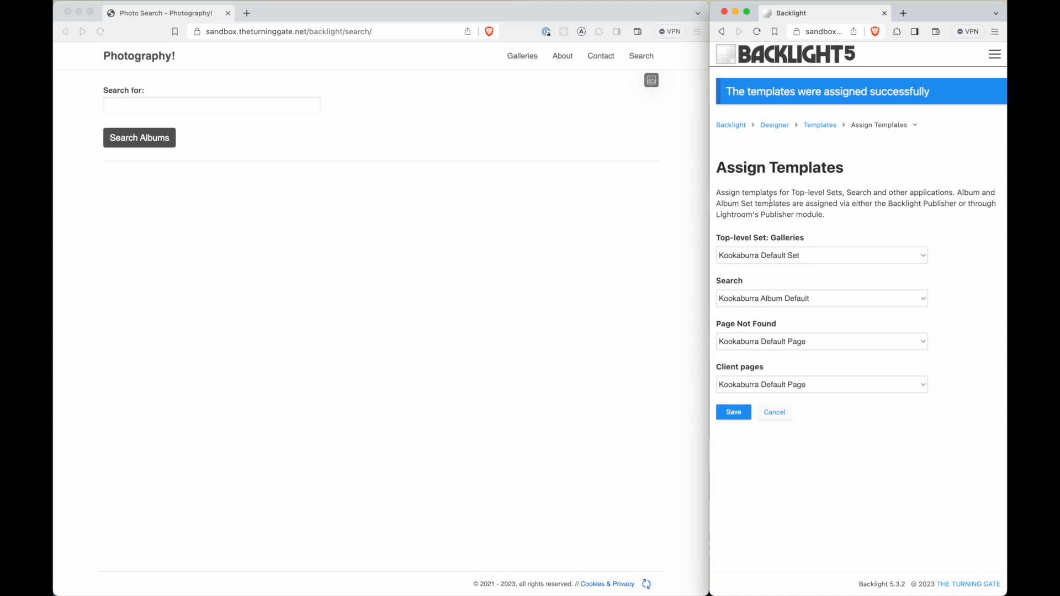
pyautogui.click(627, 558)
pyautogui.click(147, 62)
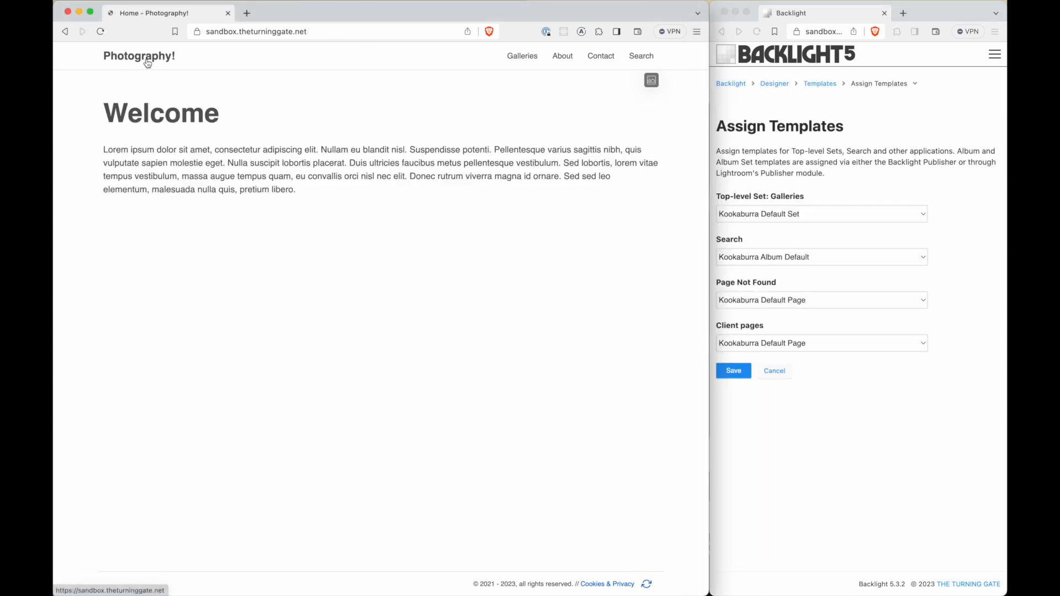
# - Go back to the Designer's Templates list to review the remaining page, album set and album templates
pyautogui.click(816, 84)
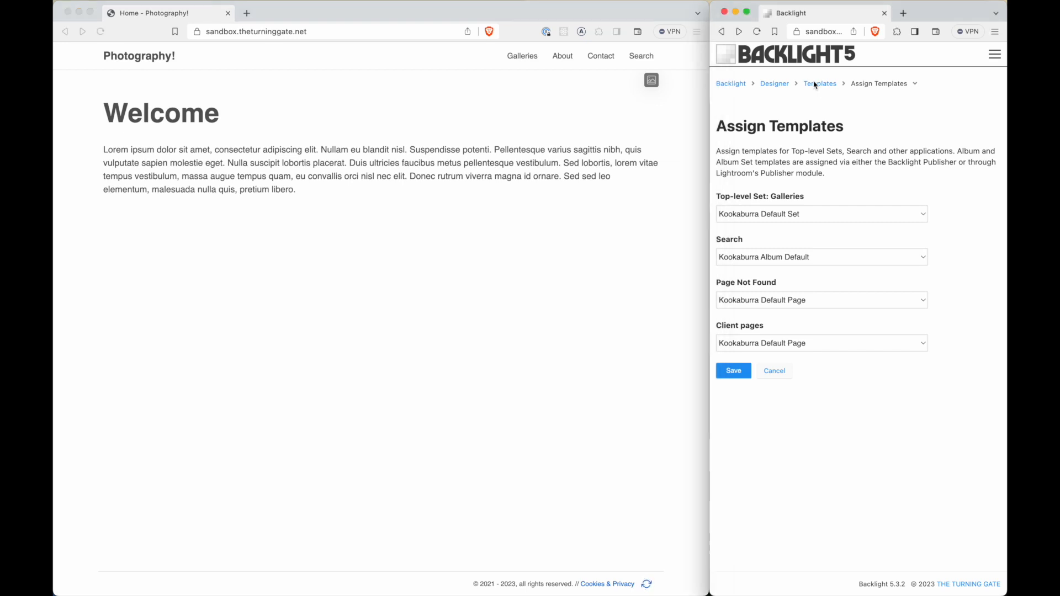
pyautogui.click(816, 84)
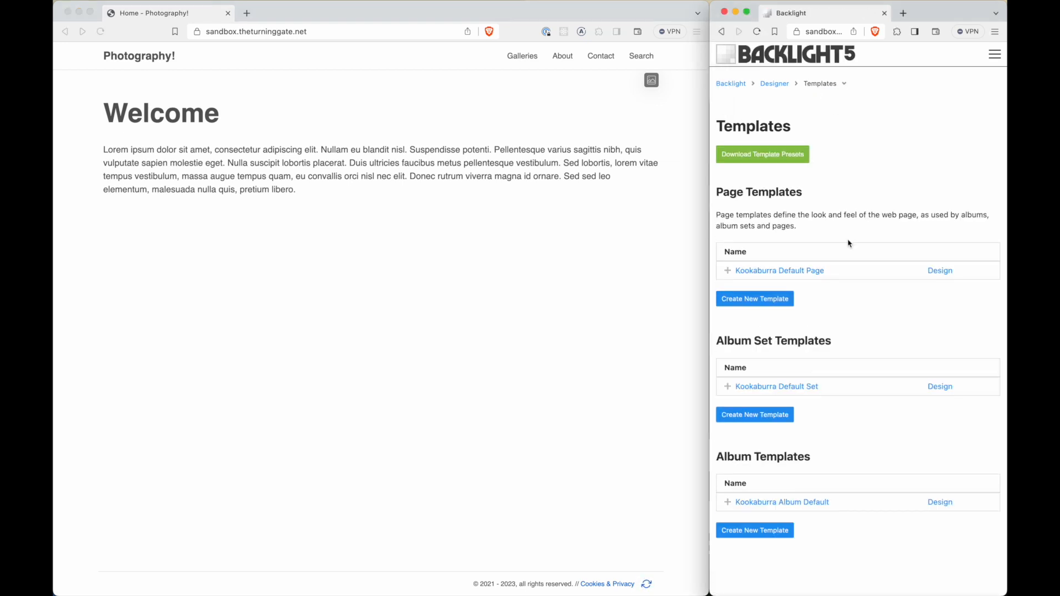